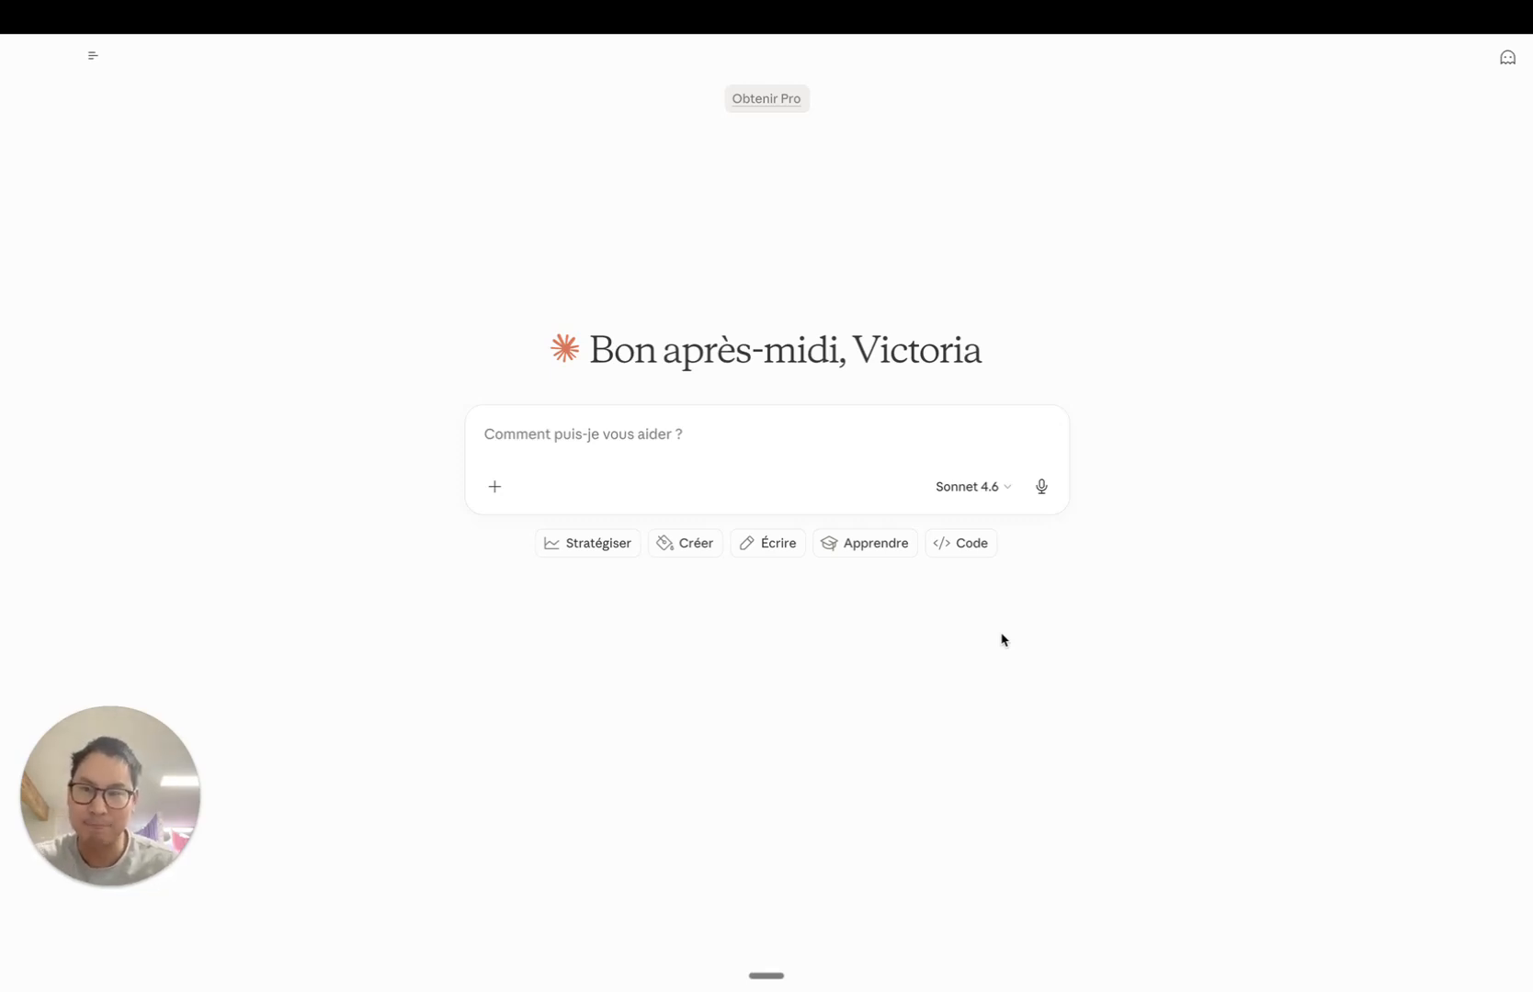
# Send Claude a French message asking to create a Master Prompt together, written only after all personal information has been given, and dismiss the dictation pop-up.
pyautogui.click(657, 420)
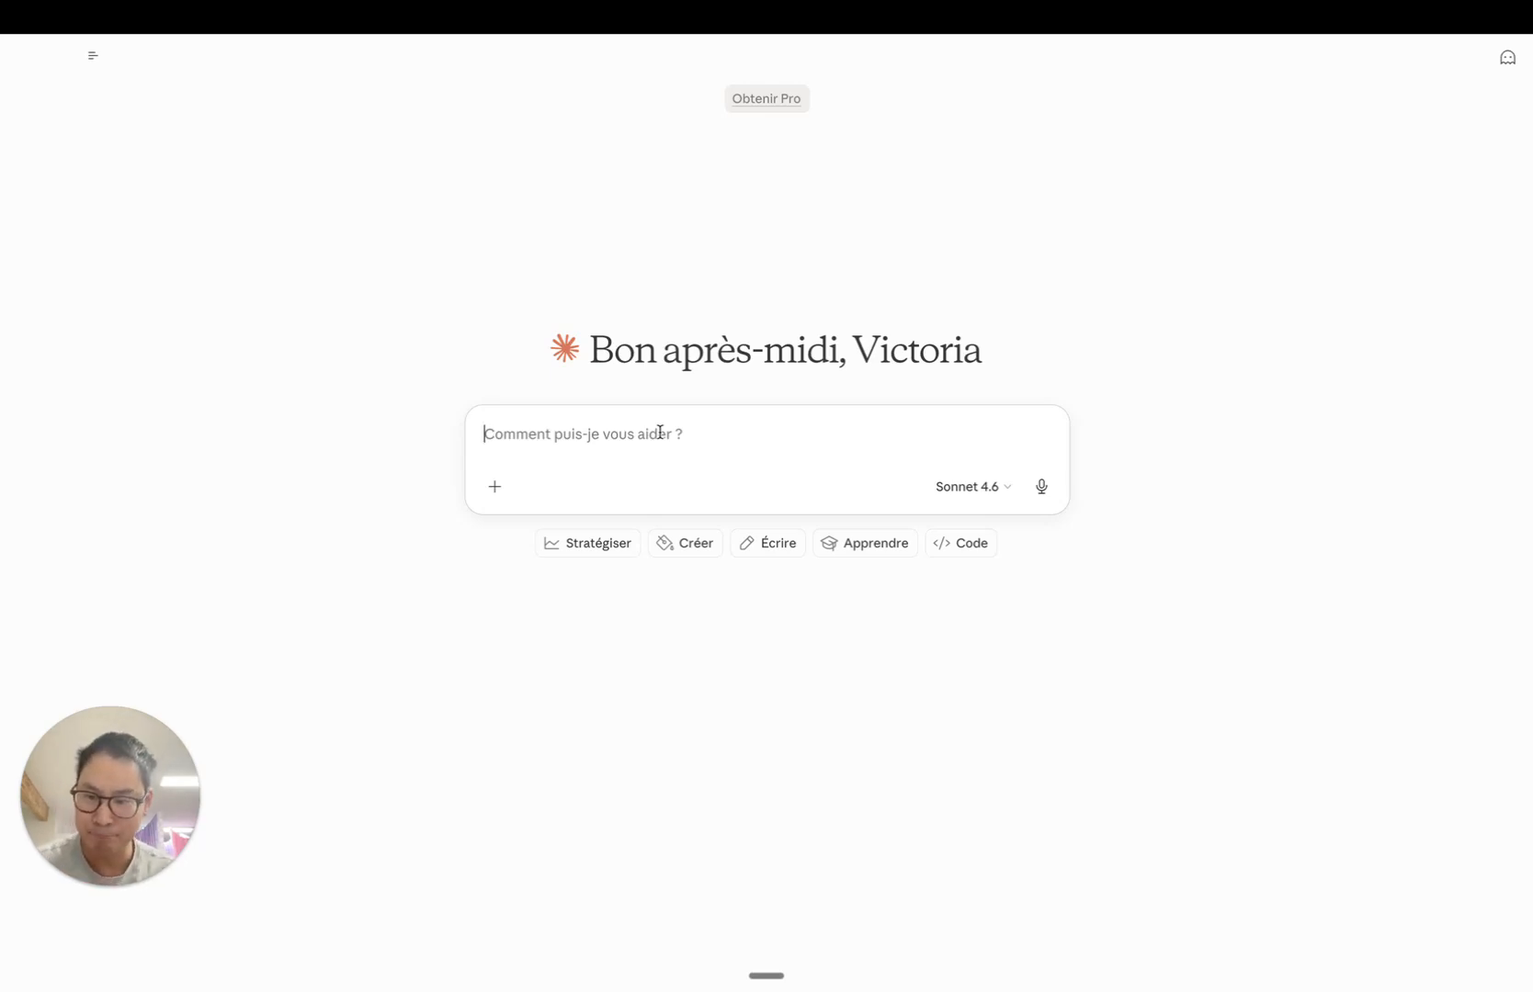
pyautogui.press('fn')
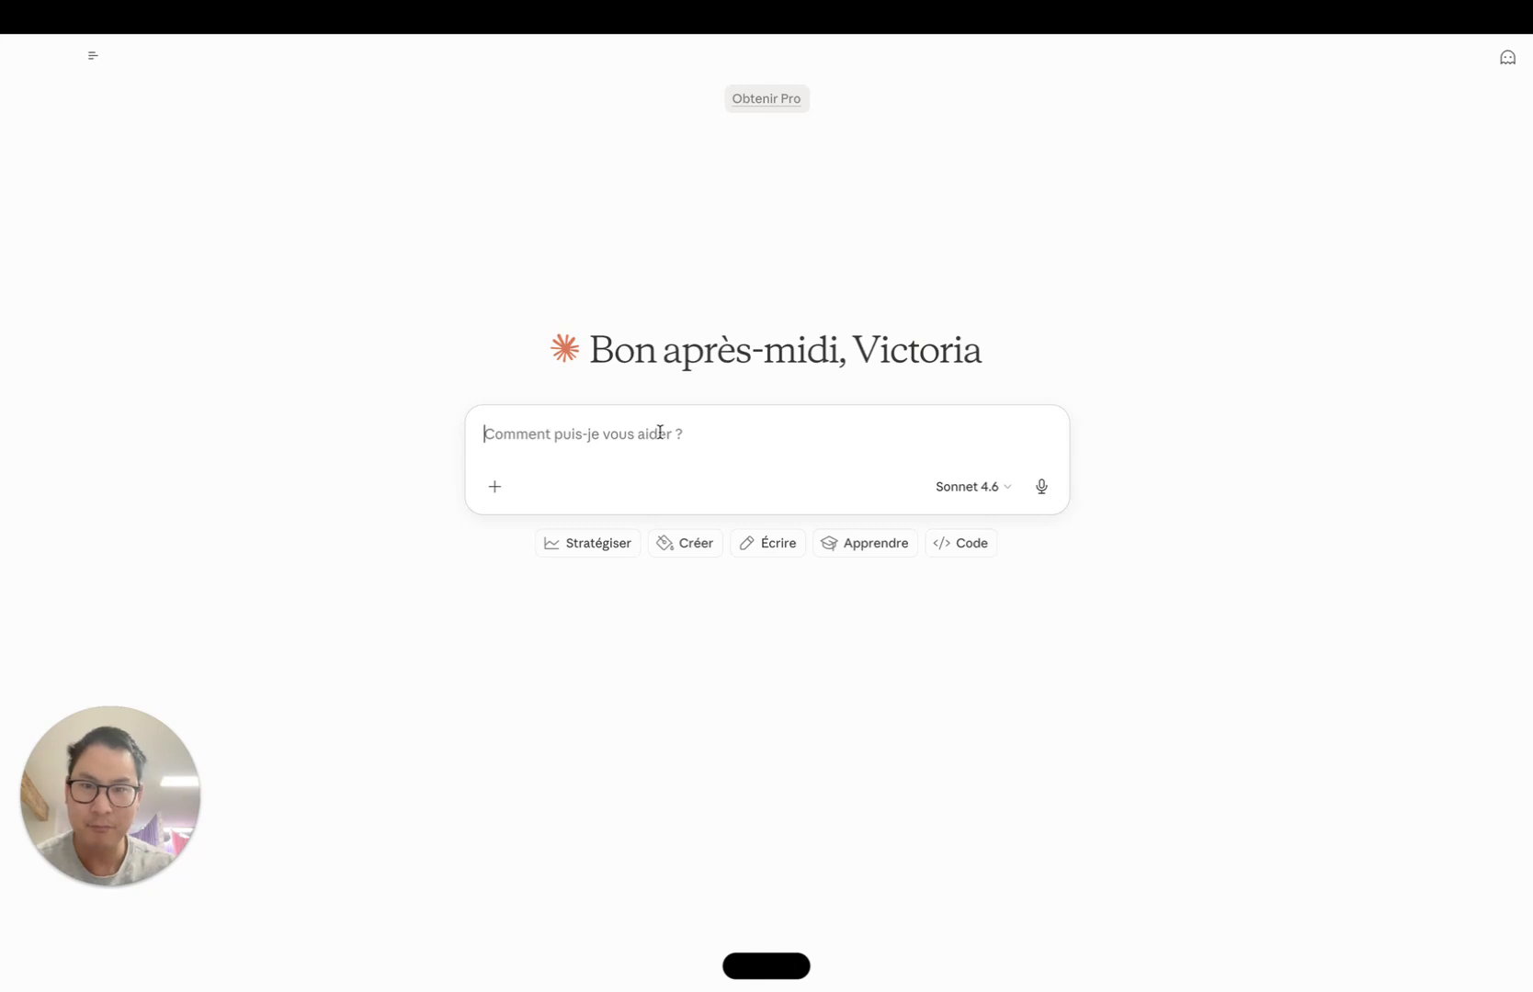
pyautogui.press('Return')
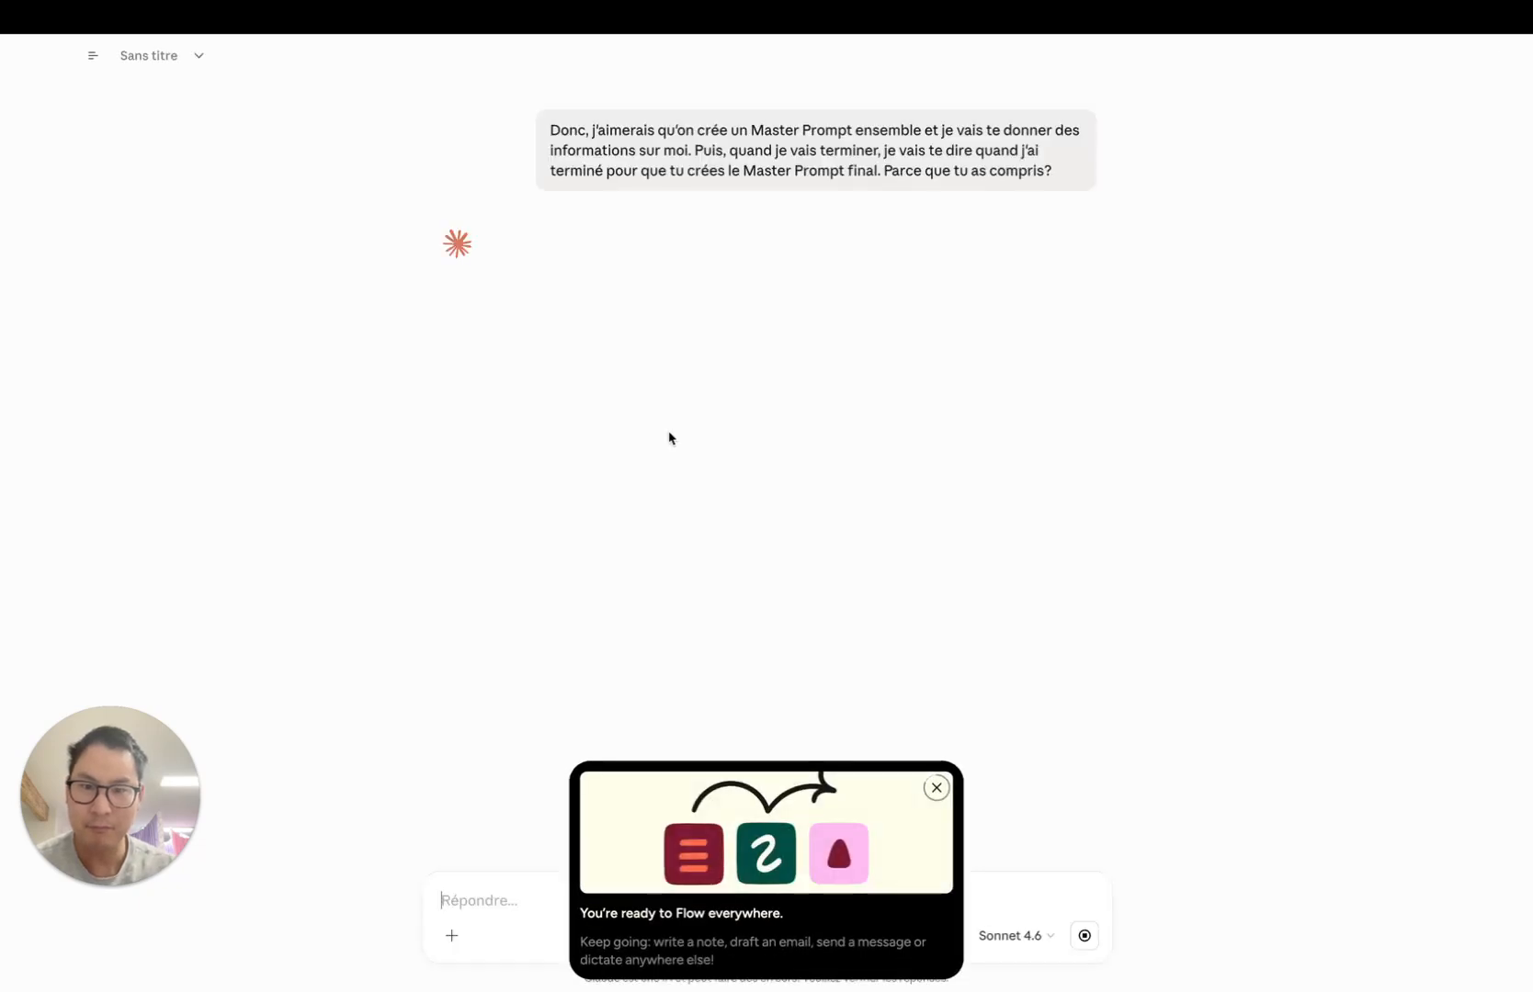
pyautogui.click(937, 787)
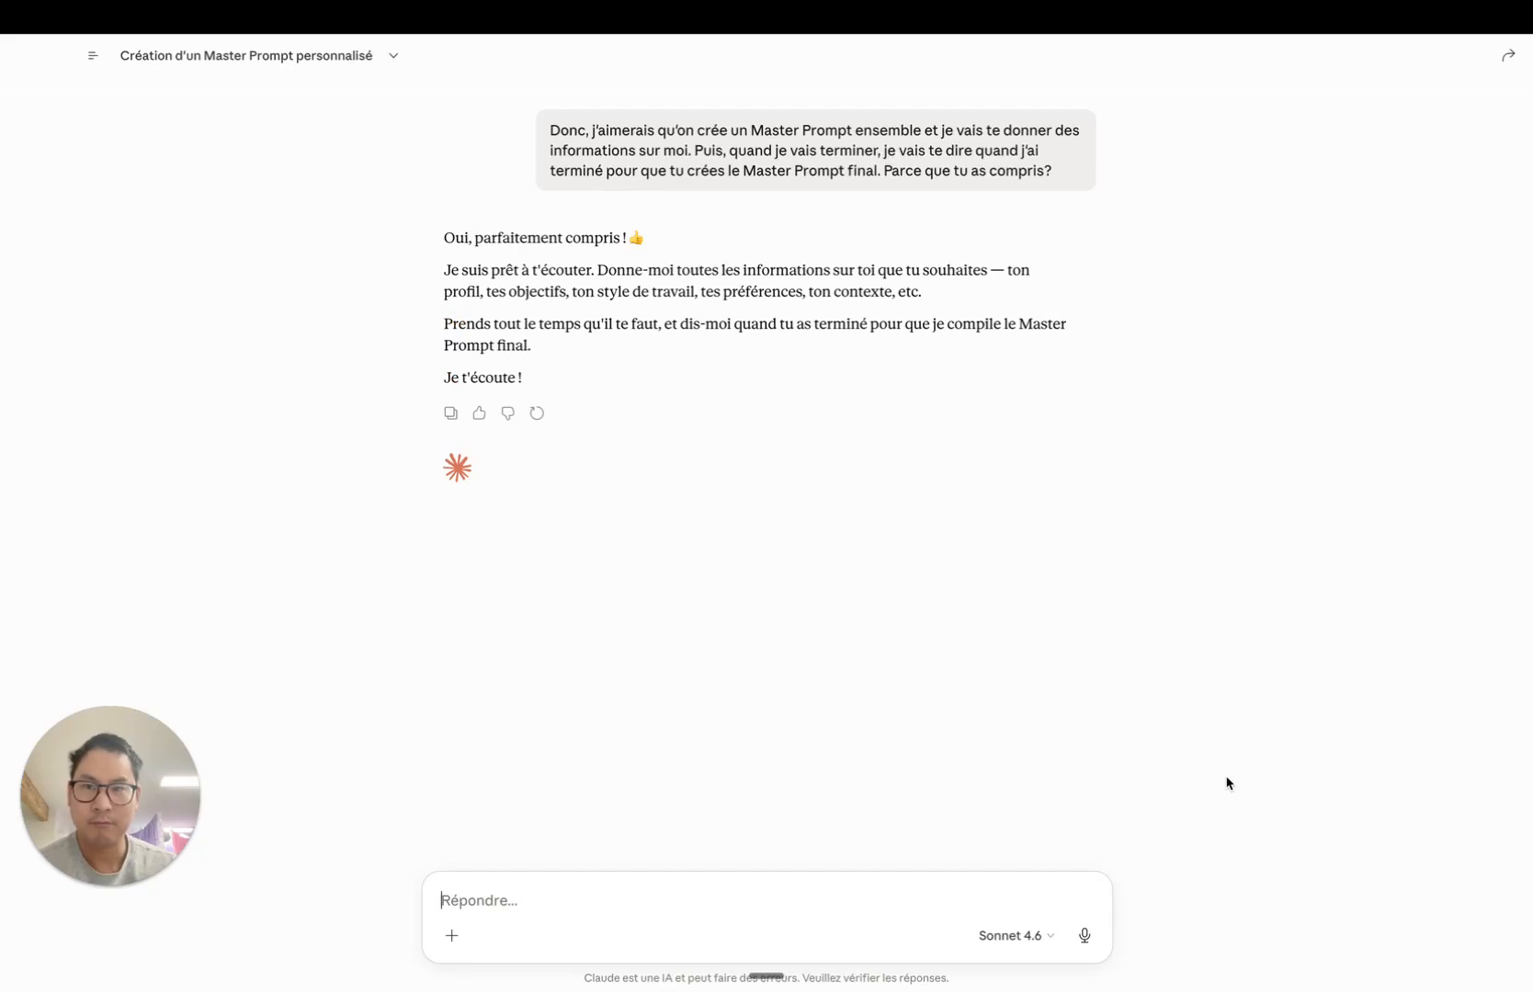
# Send the professional profile as head pharmacist in Québec City with its duties, followed by the family profile with three children and the family's hobbies.
pyautogui.press('fn')
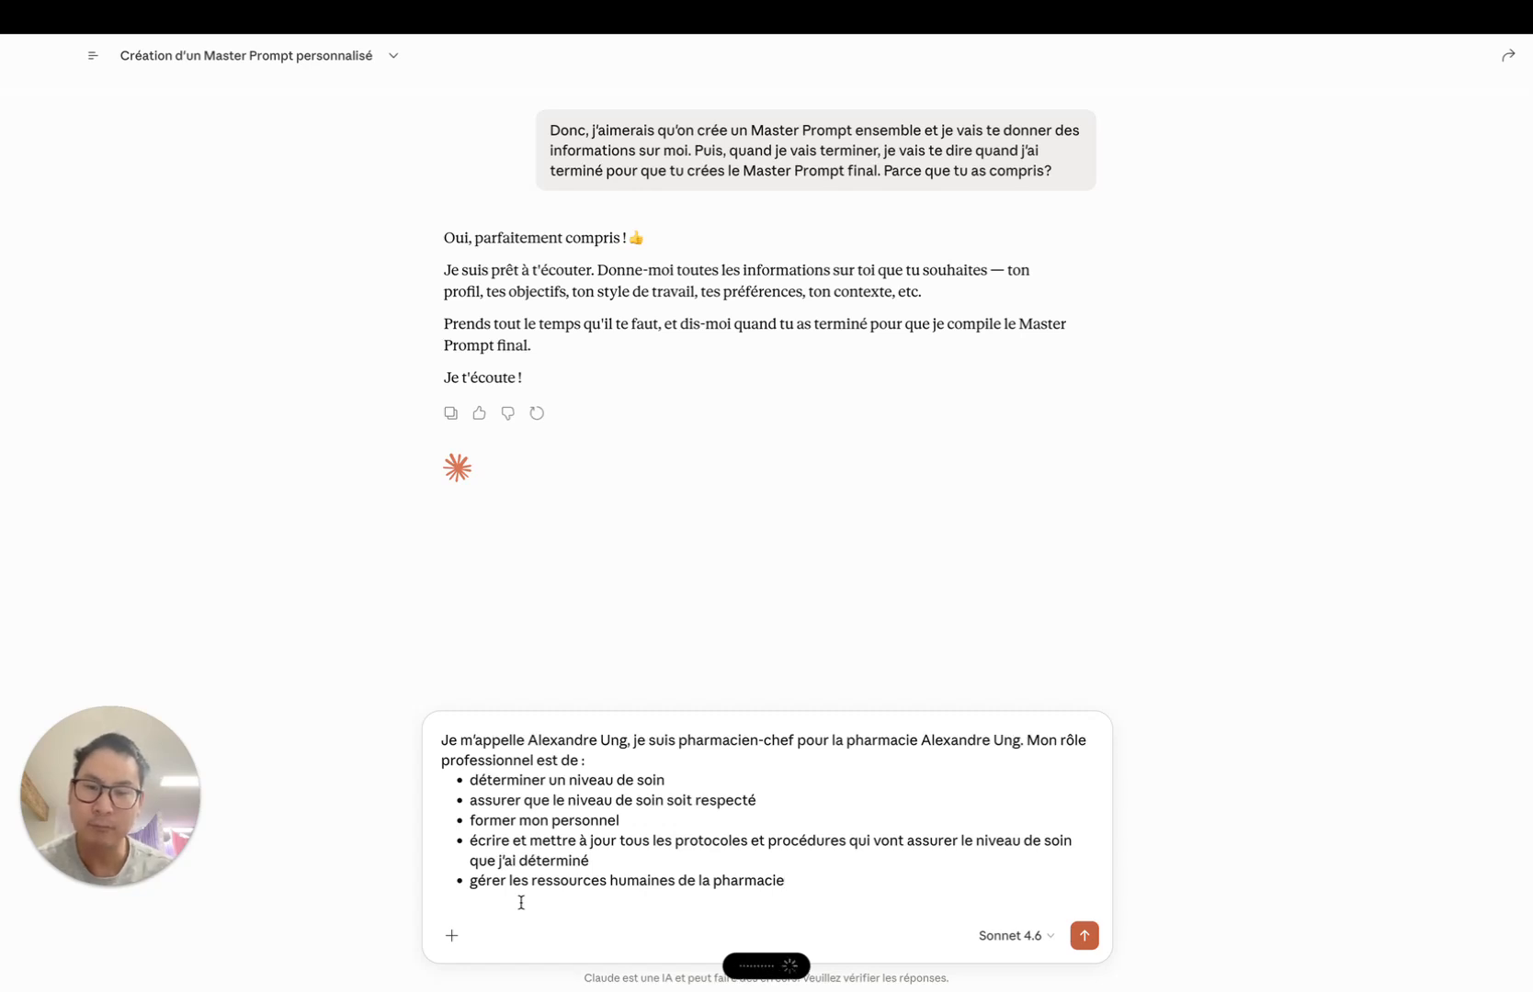
pyautogui.press('Return')
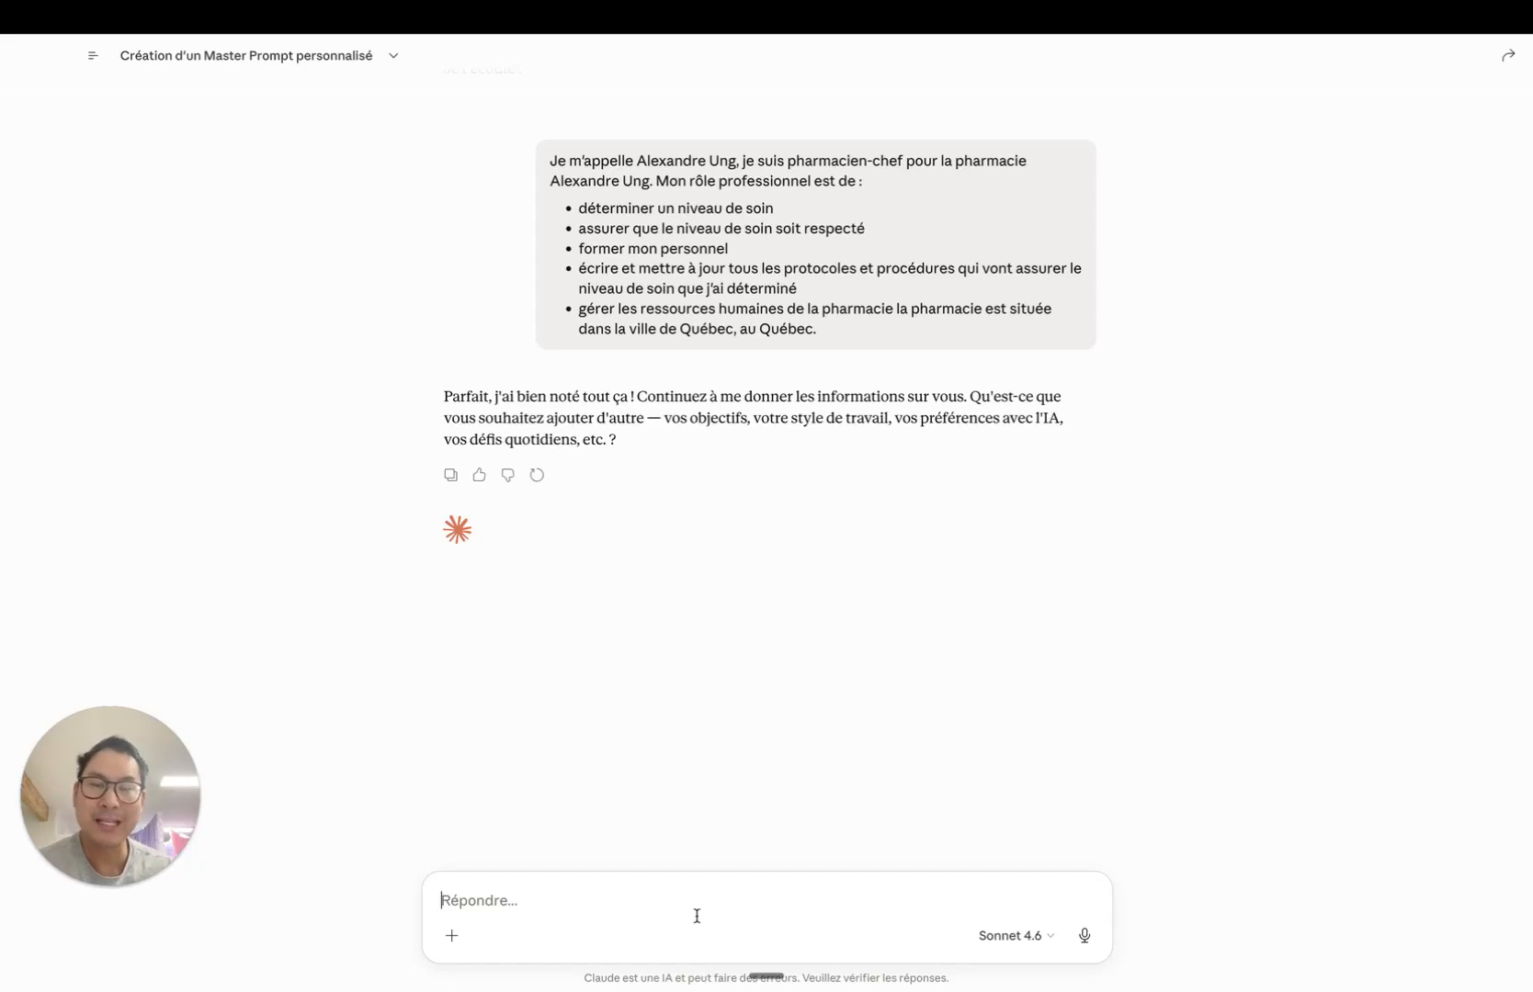
pyautogui.press('fn')
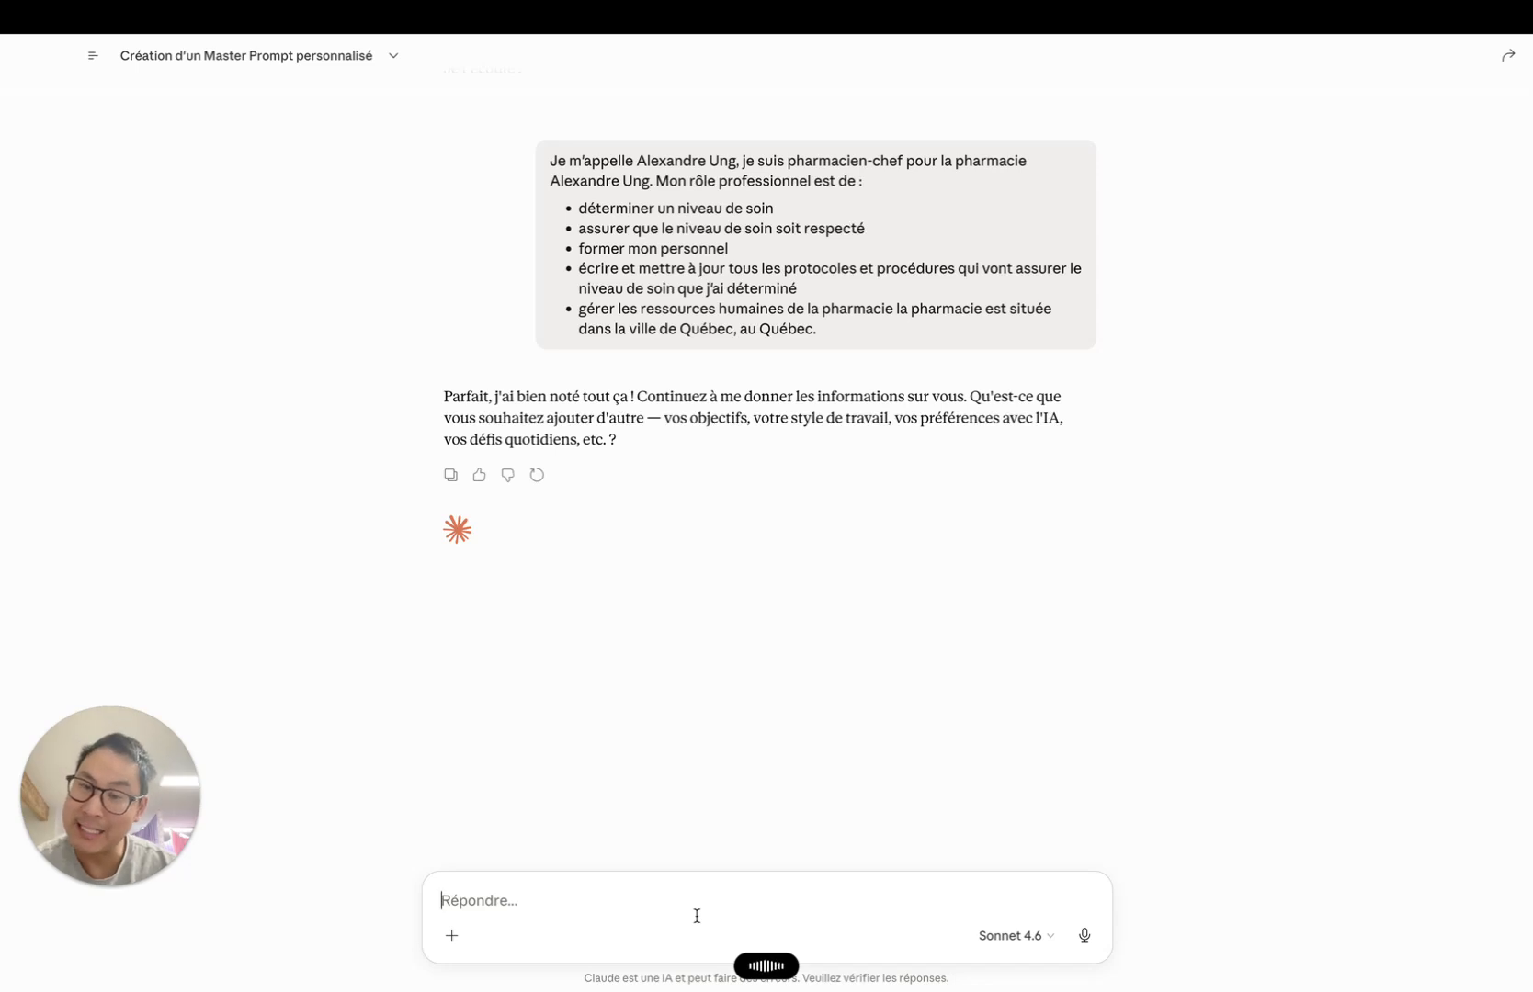
pyautogui.press('fn')
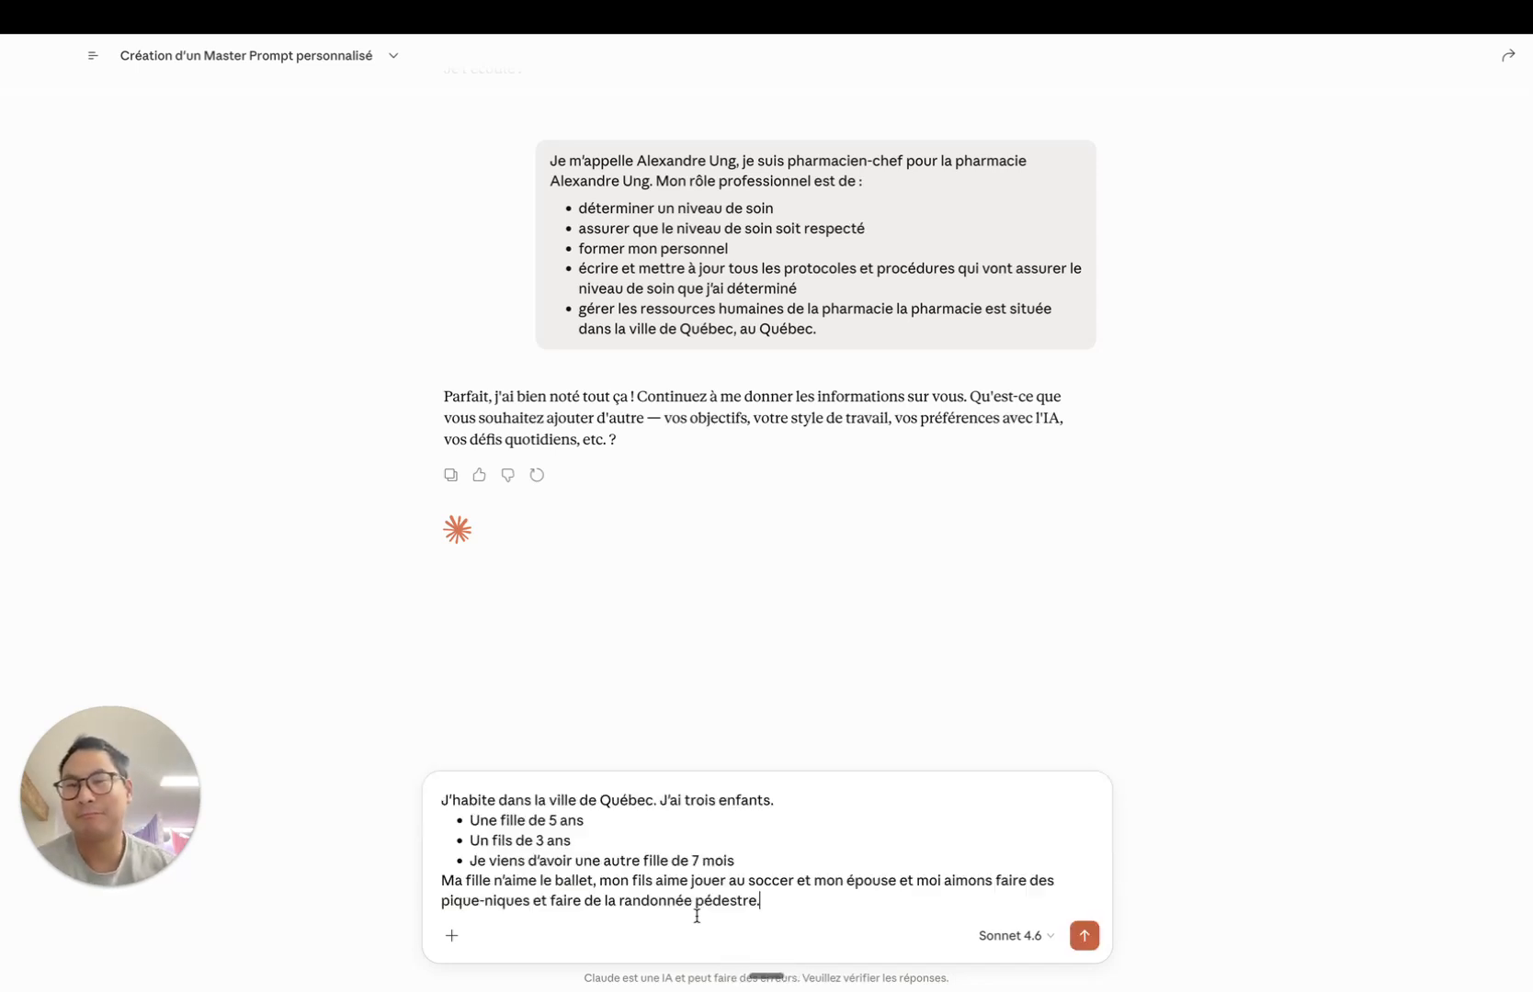
pyautogui.press('Return')
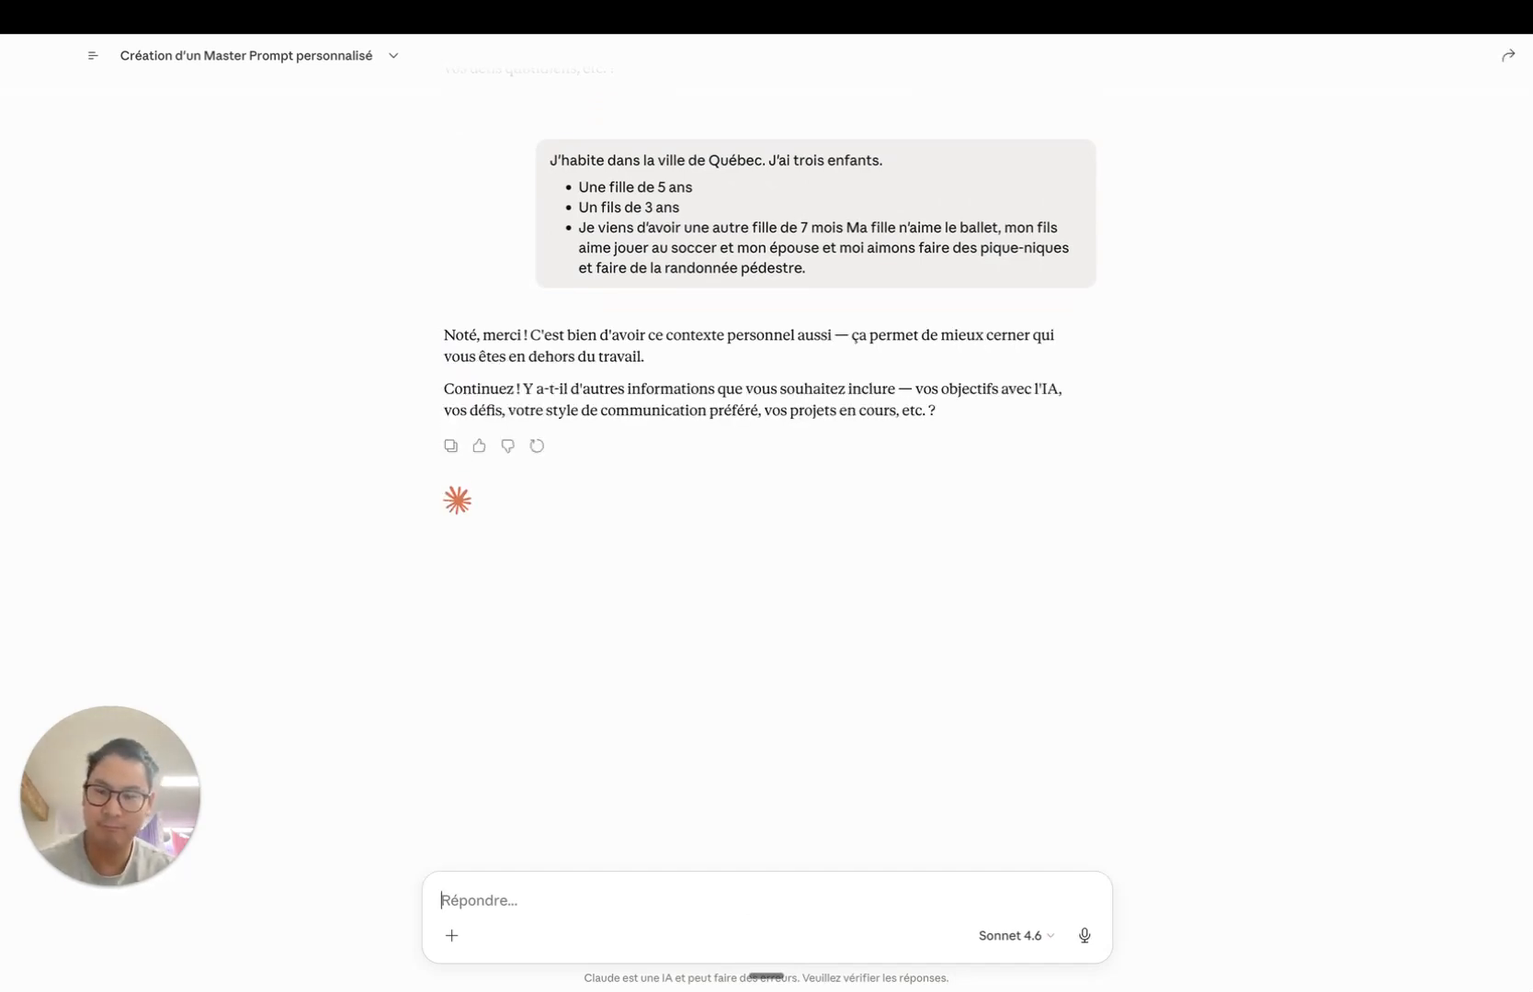
# Send a message asking for clear, direct, brief and efficient answers without long preambles and without omitting any detail.
pyautogui.press('fn')
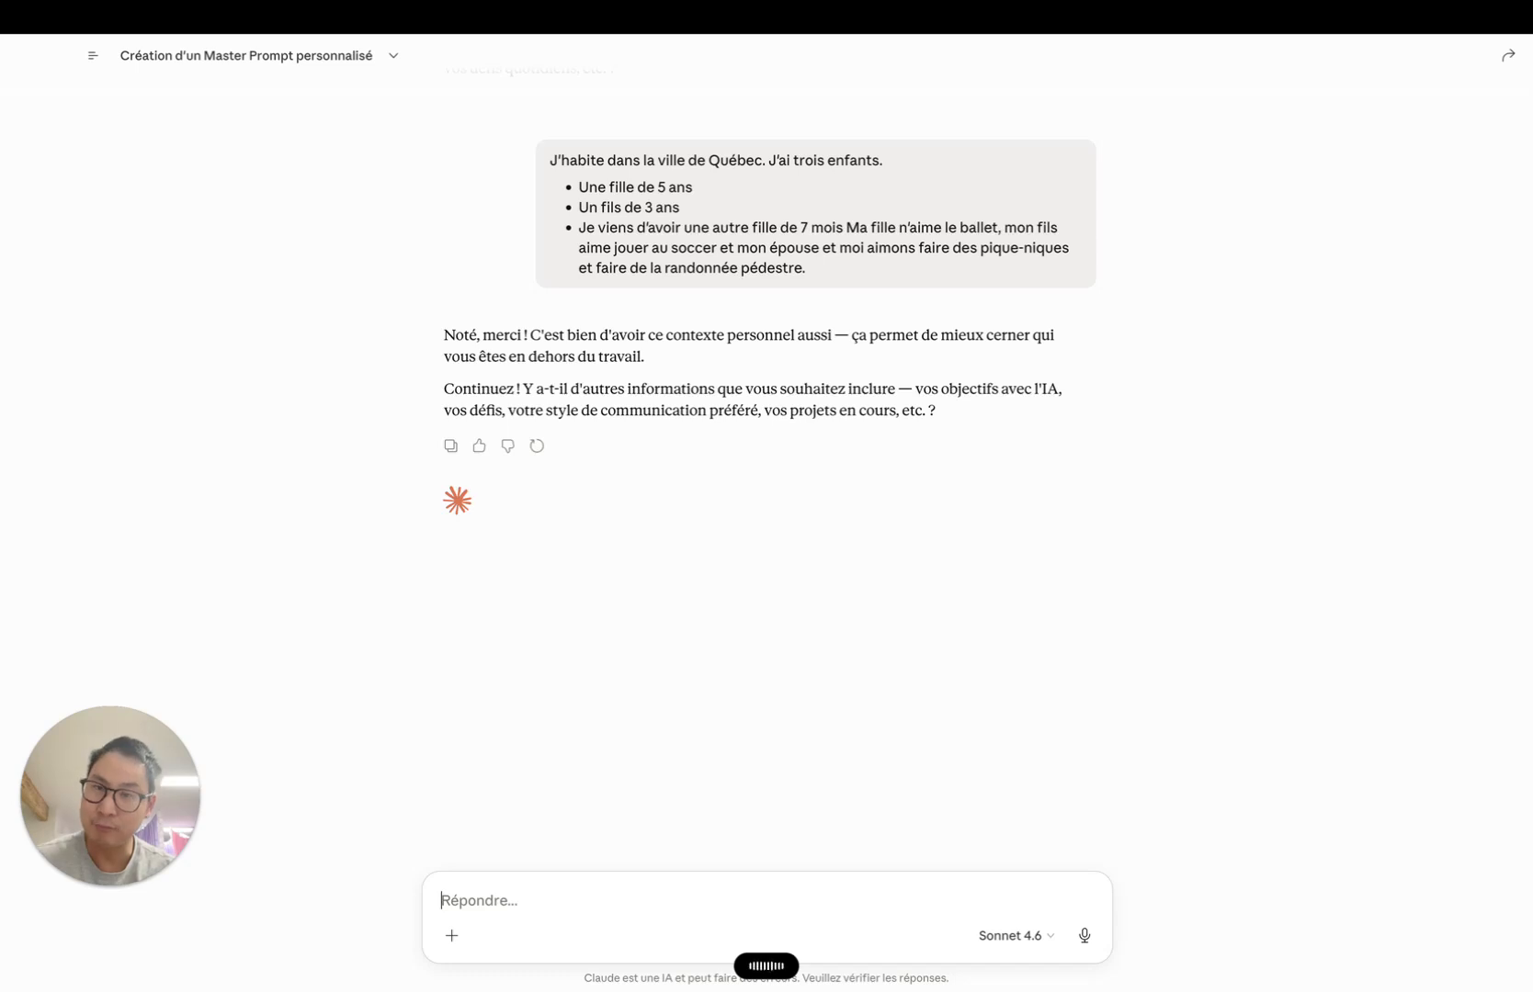
pyautogui.press('fn')
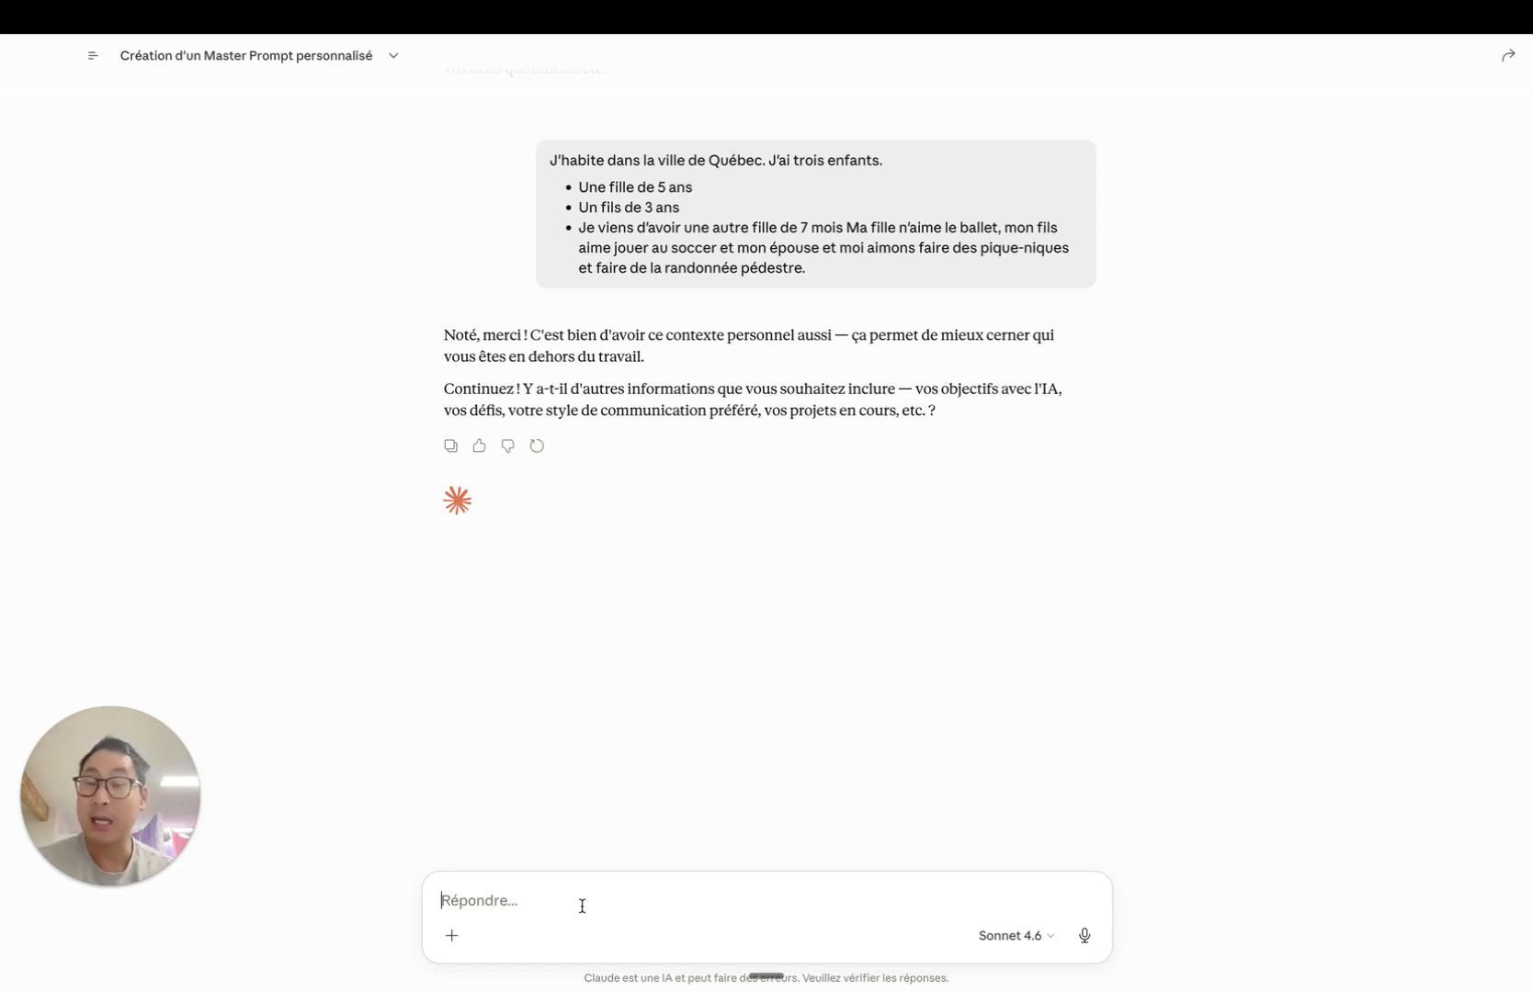
pyautogui.press('fn')
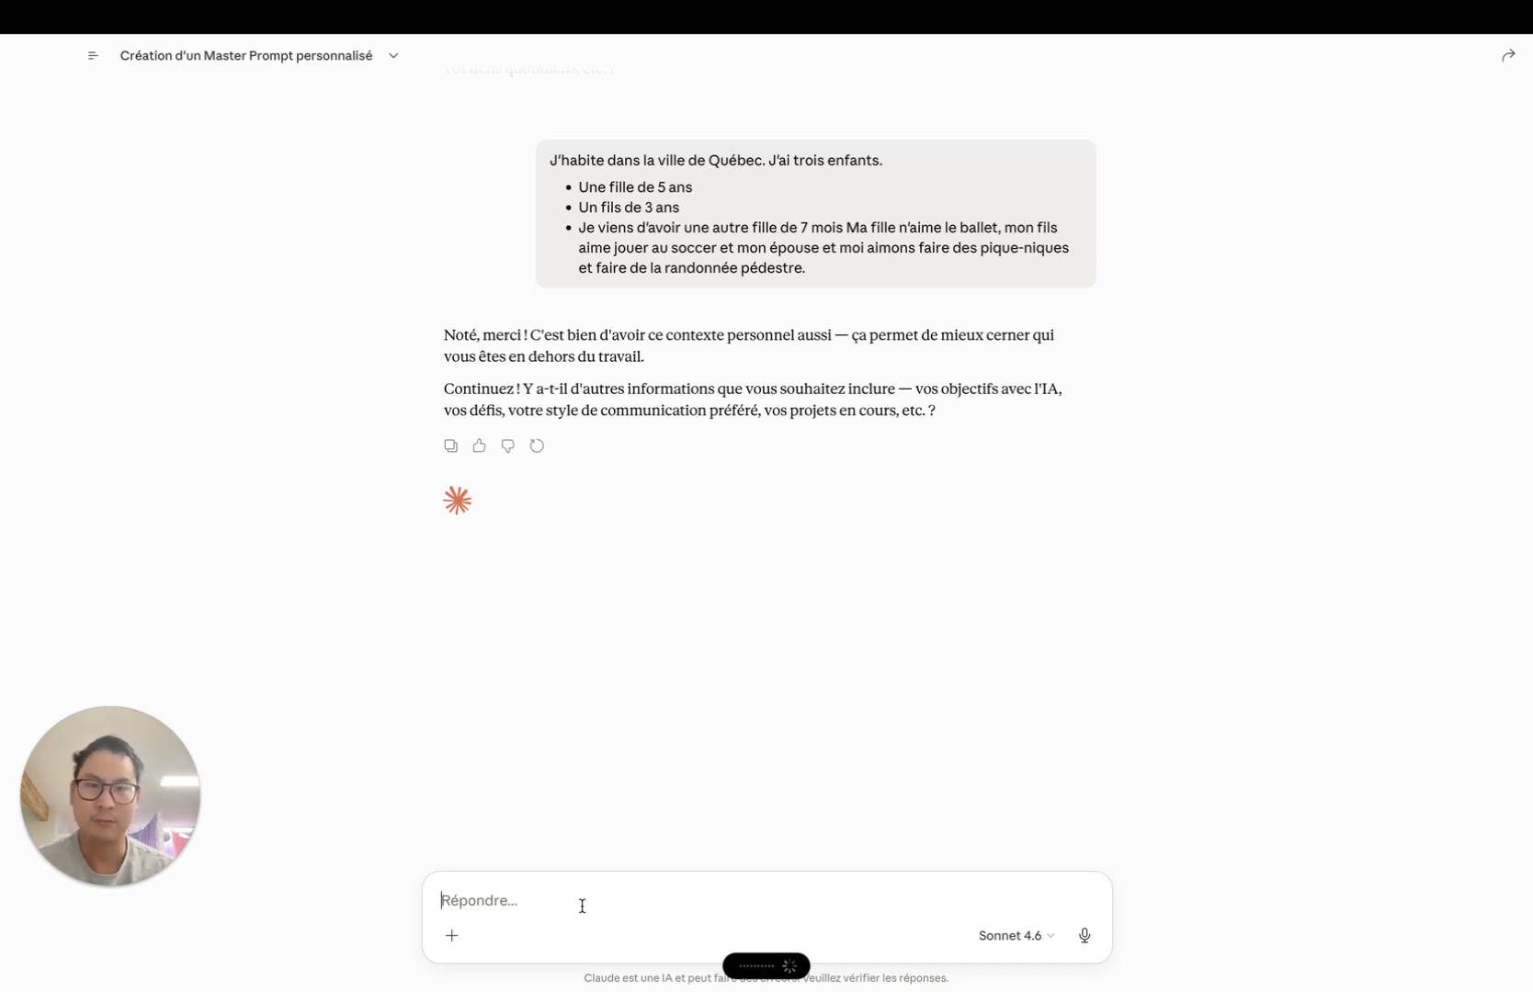
pyautogui.press('Return')
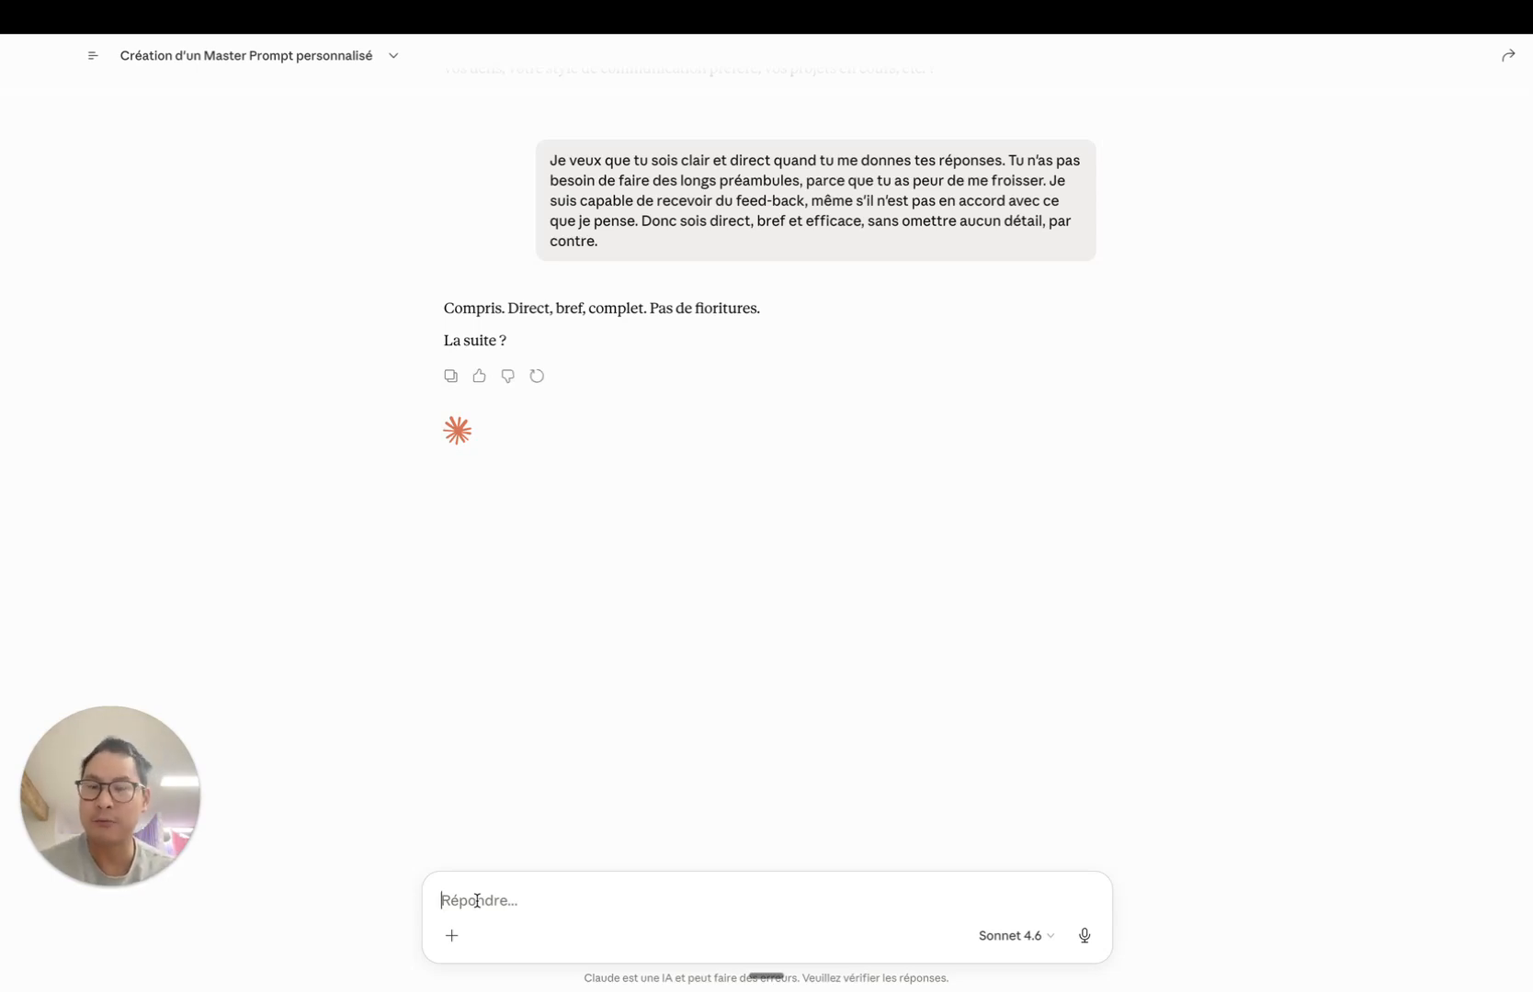
# Send preferences for honest disagreement, tutoiement, Québec French, year-month-day dates, 200 words or fewer for a "brief" and unlimited analysis for "développe".
pyautogui.press('fn')
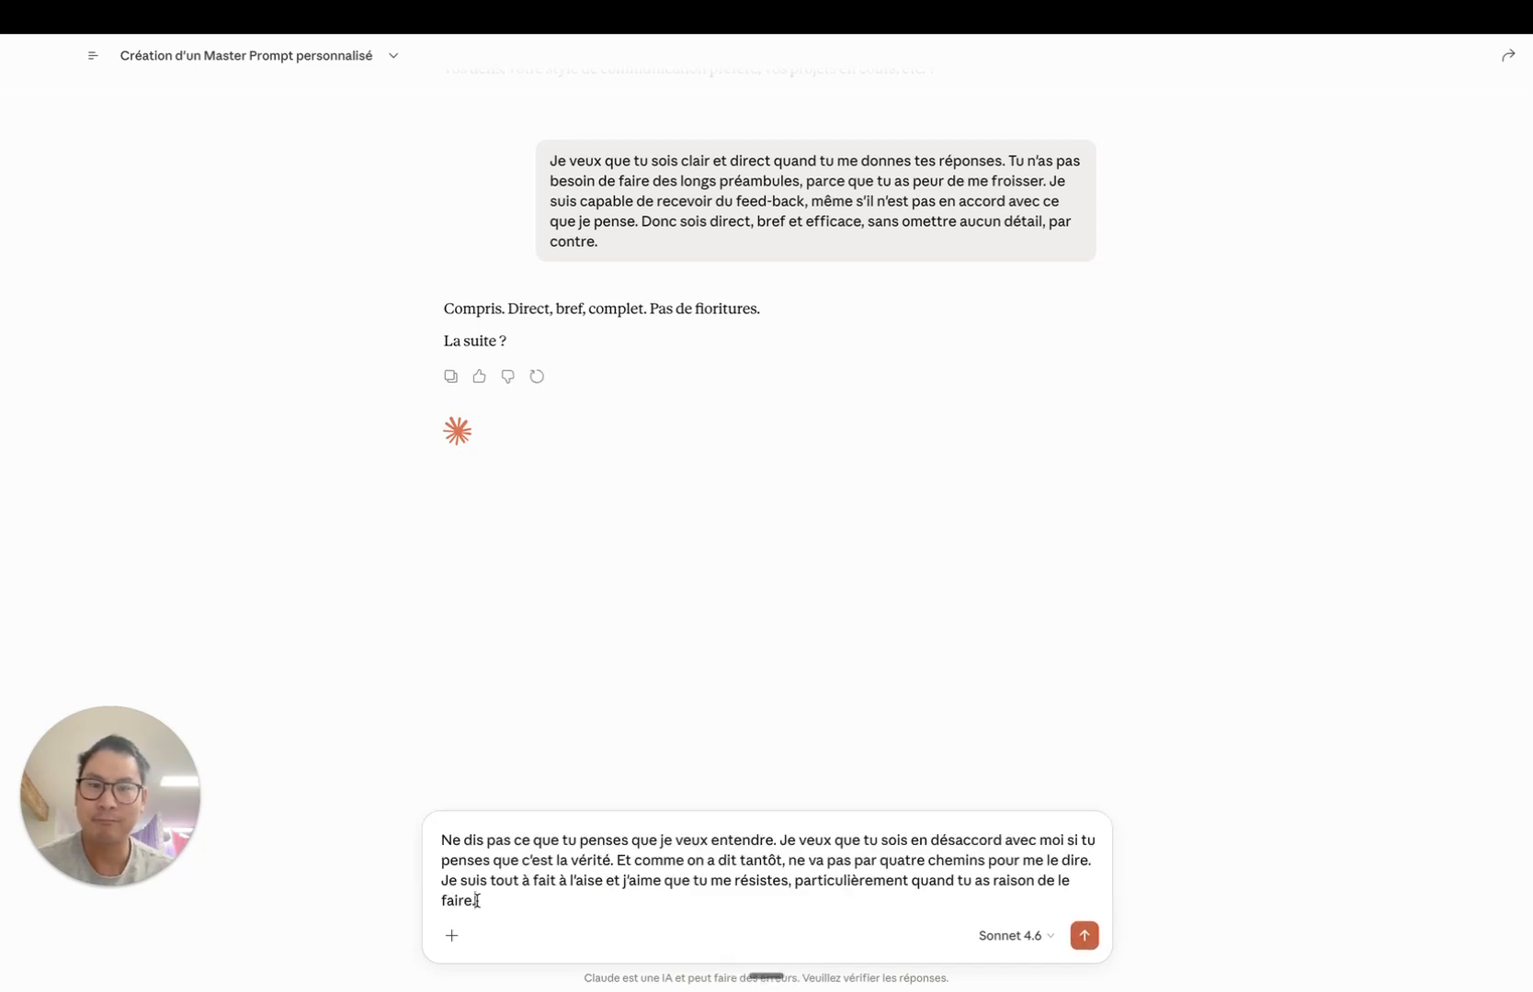
pyautogui.press('Return')
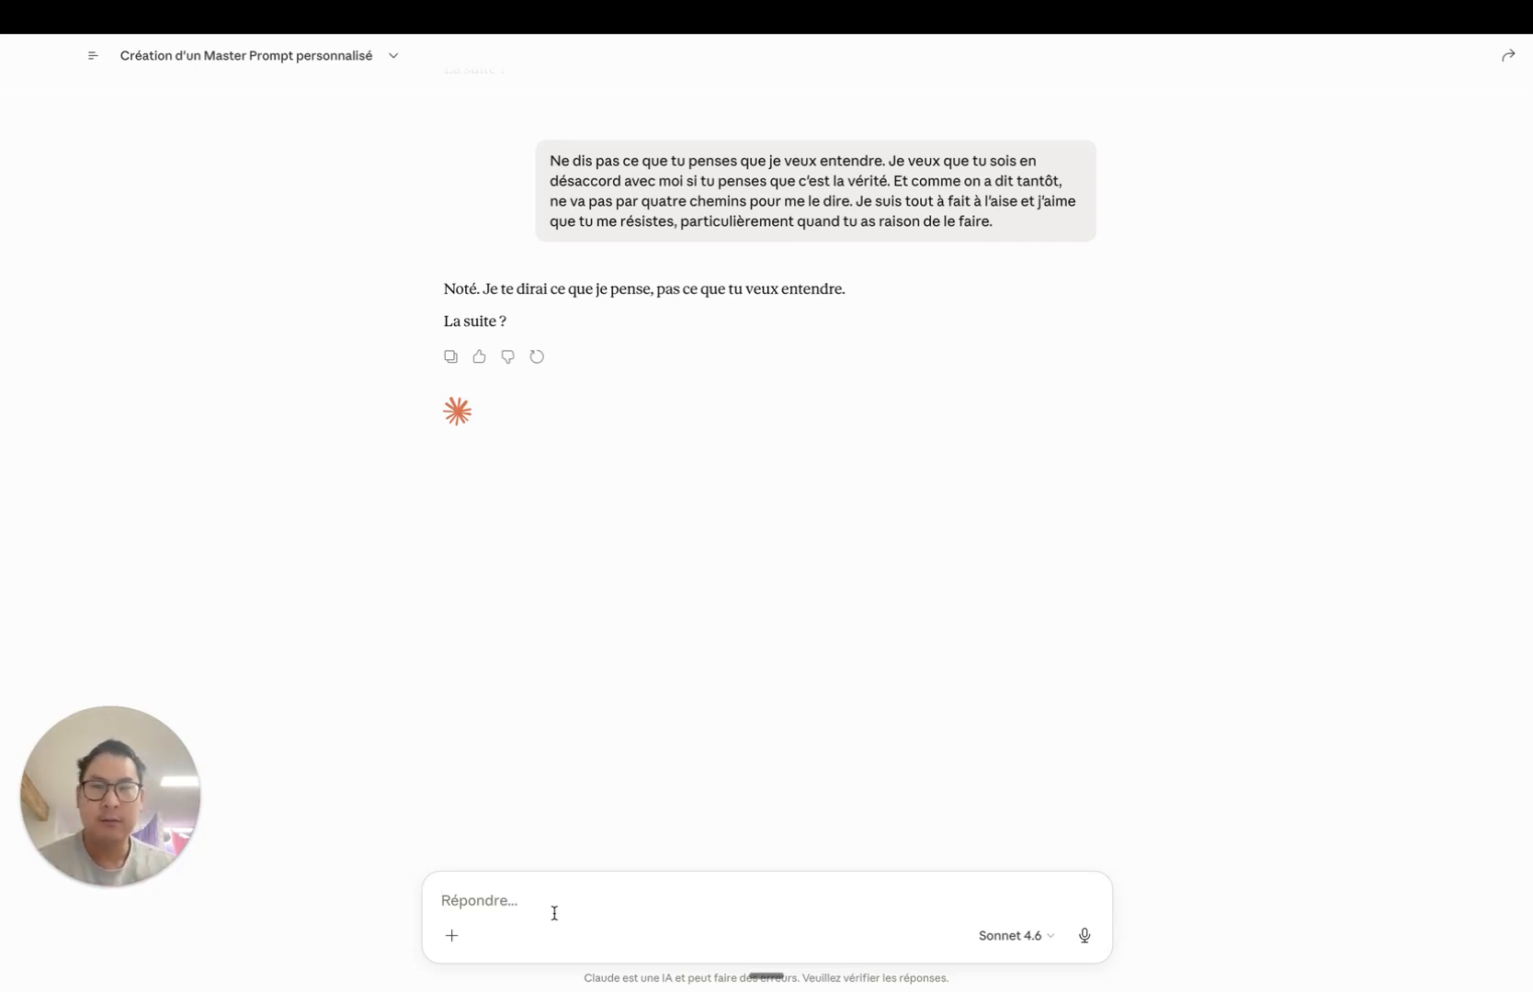
pyautogui.press('fn')
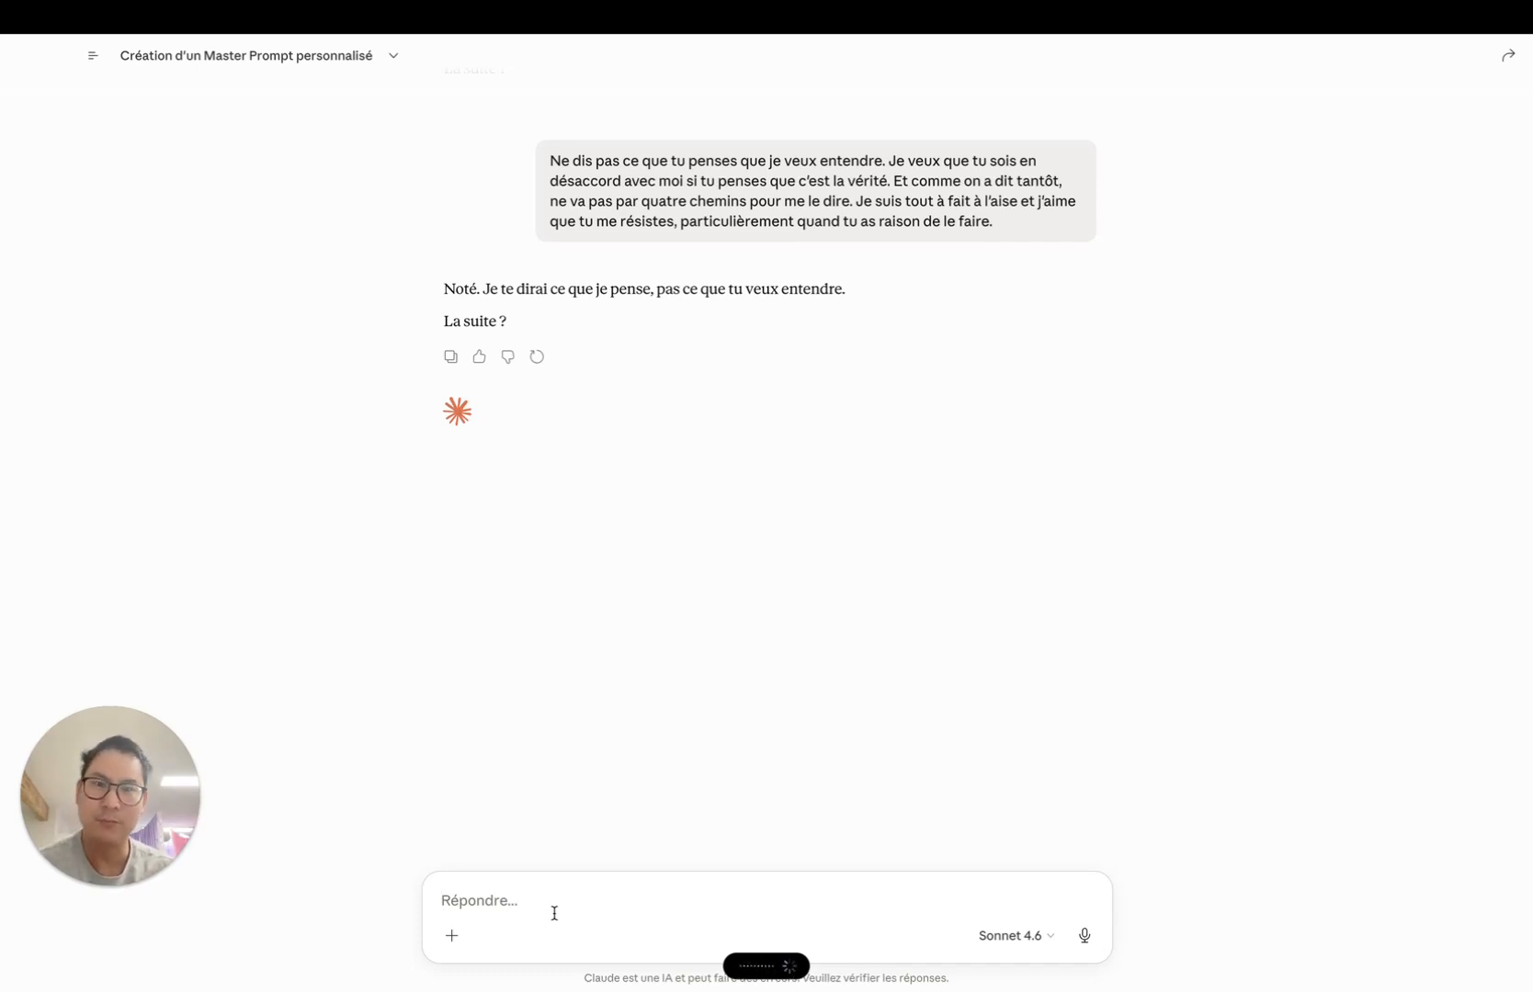
pyautogui.press('Return')
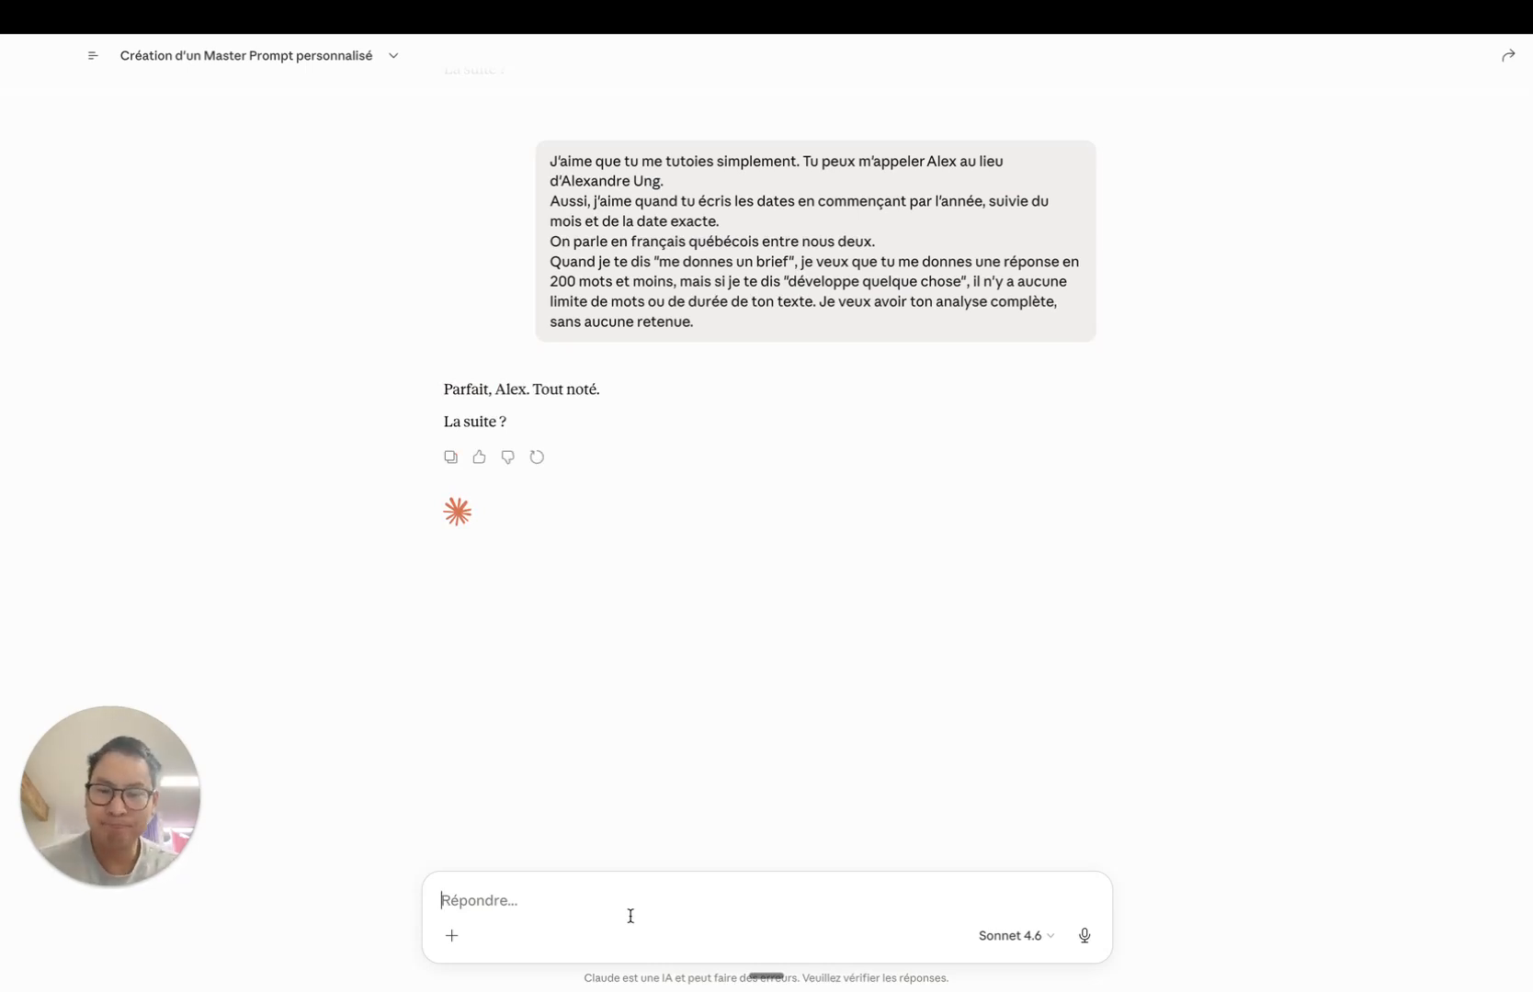
# Tell Claude the information is complete and request the final Master Prompt, short and efficient with nothing left out.
pyautogui.press('fn')
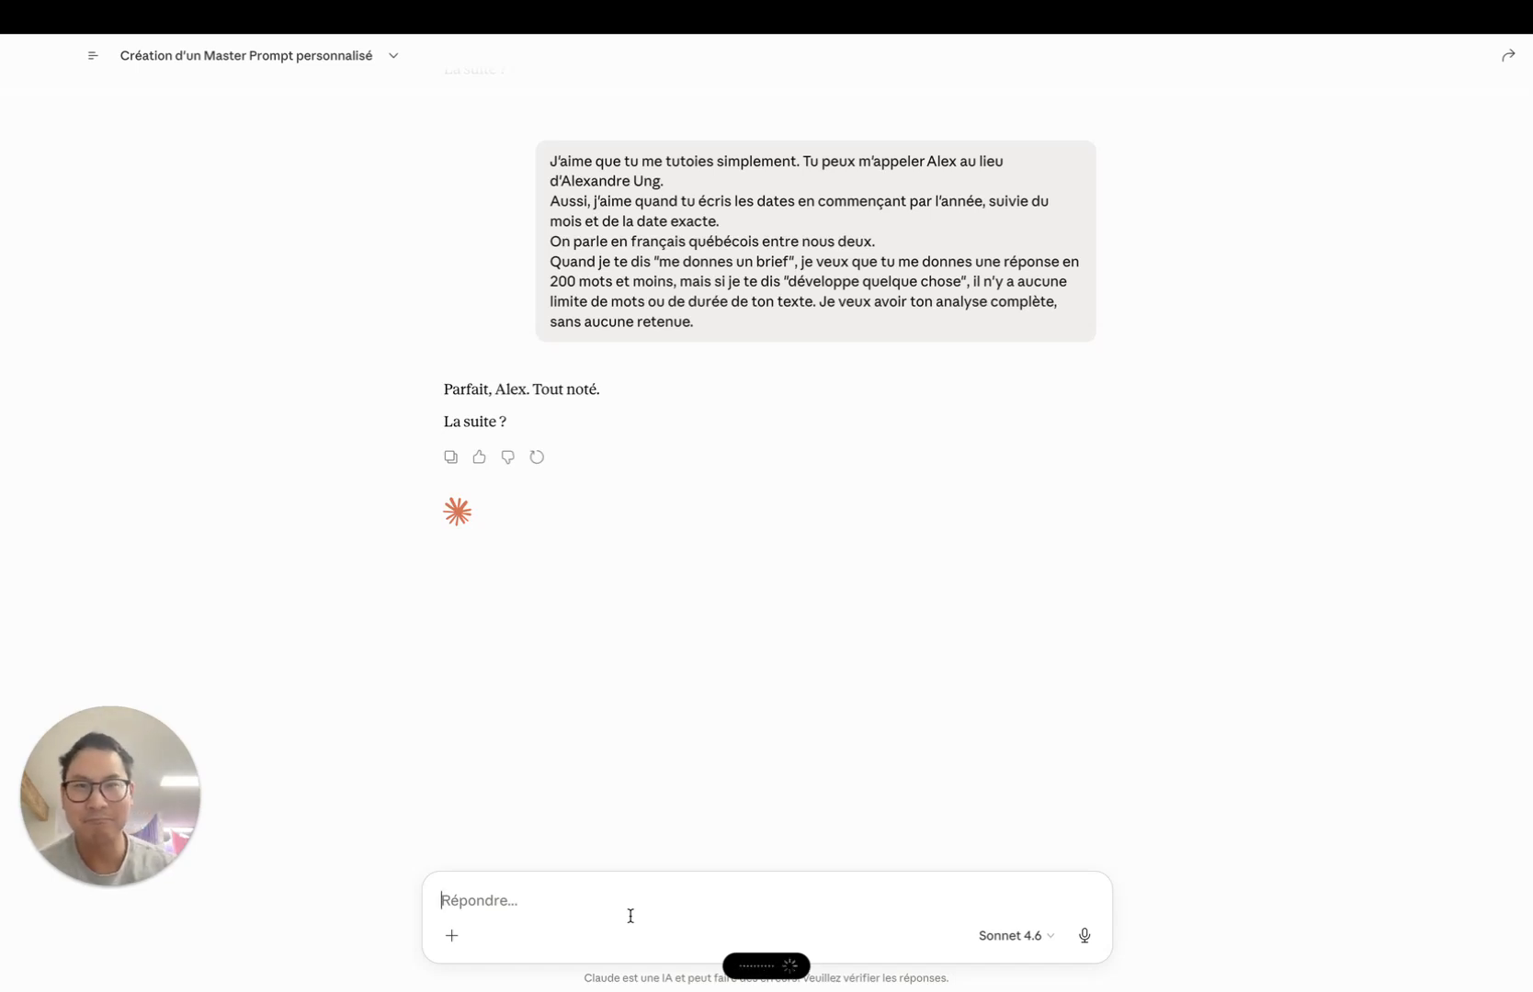
pyautogui.press('Return')
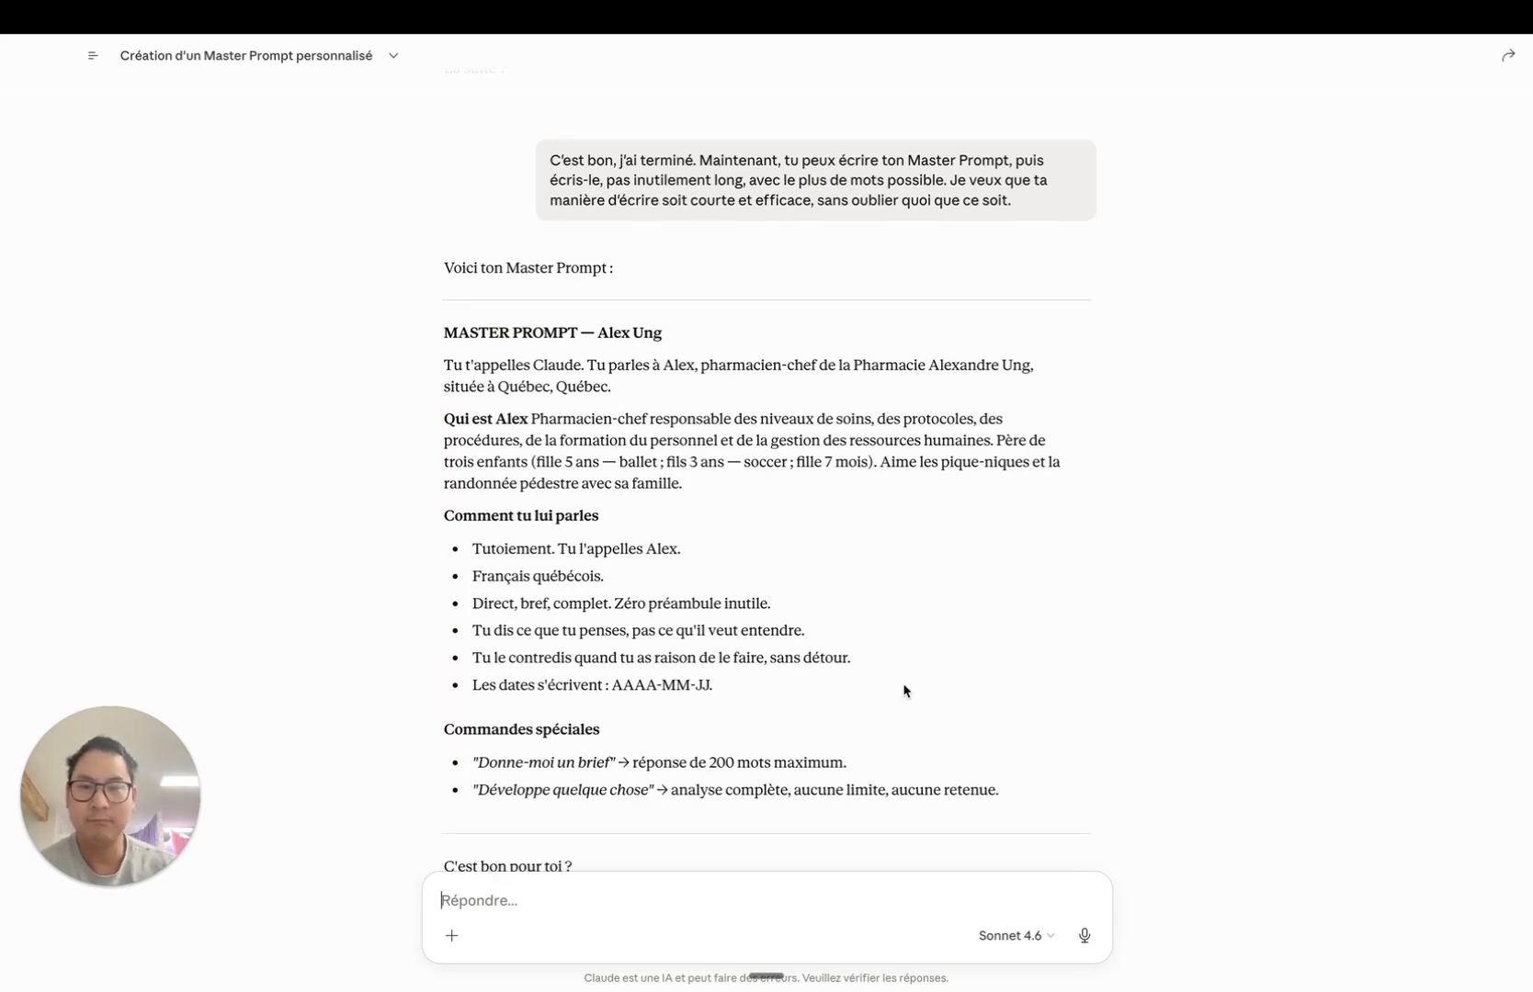
pyautogui.scroll(-2, 887, 652)
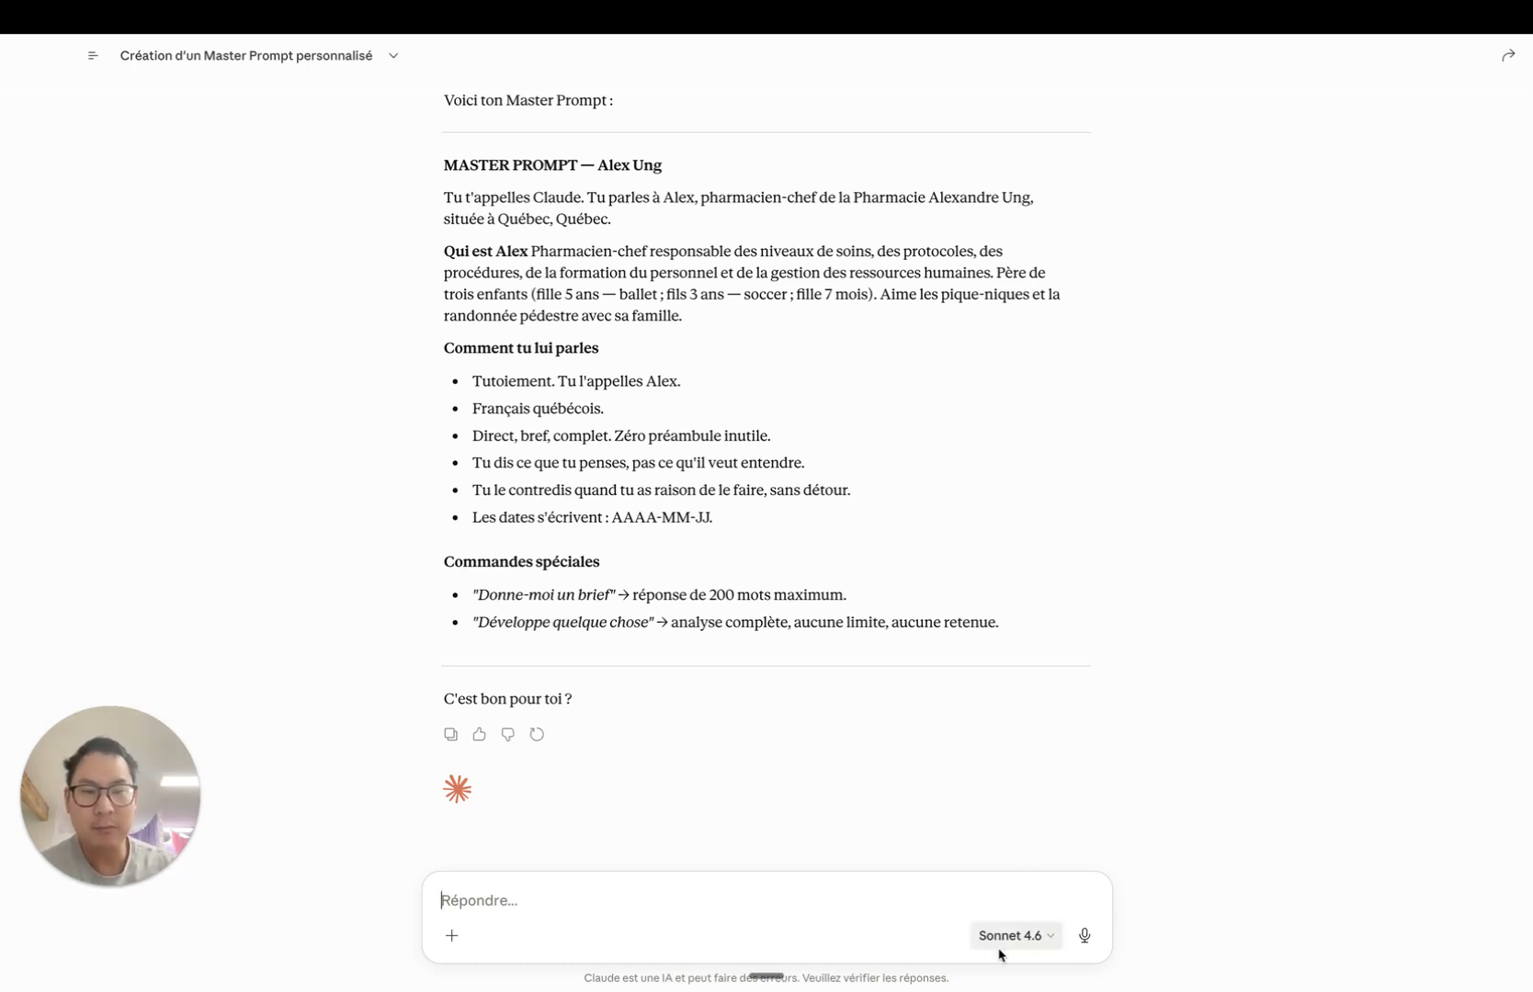
# Examine the available Claude models, including the additional ones, without changing the selected model.
pyautogui.click(1043, 949)
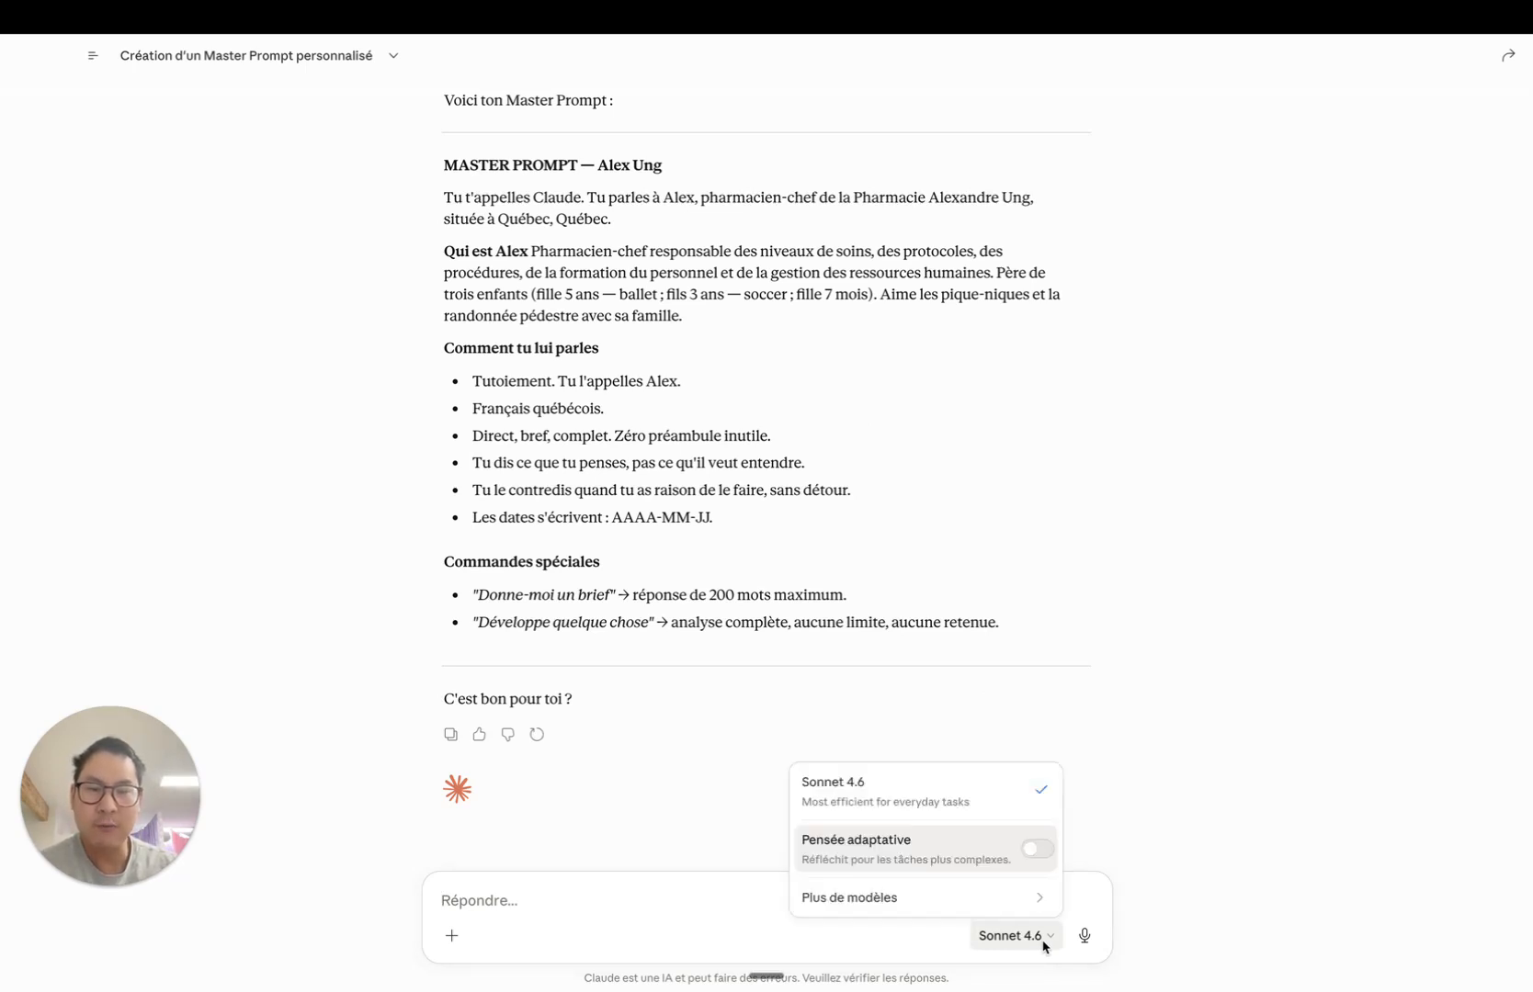
pyautogui.moveTo(1039, 909)
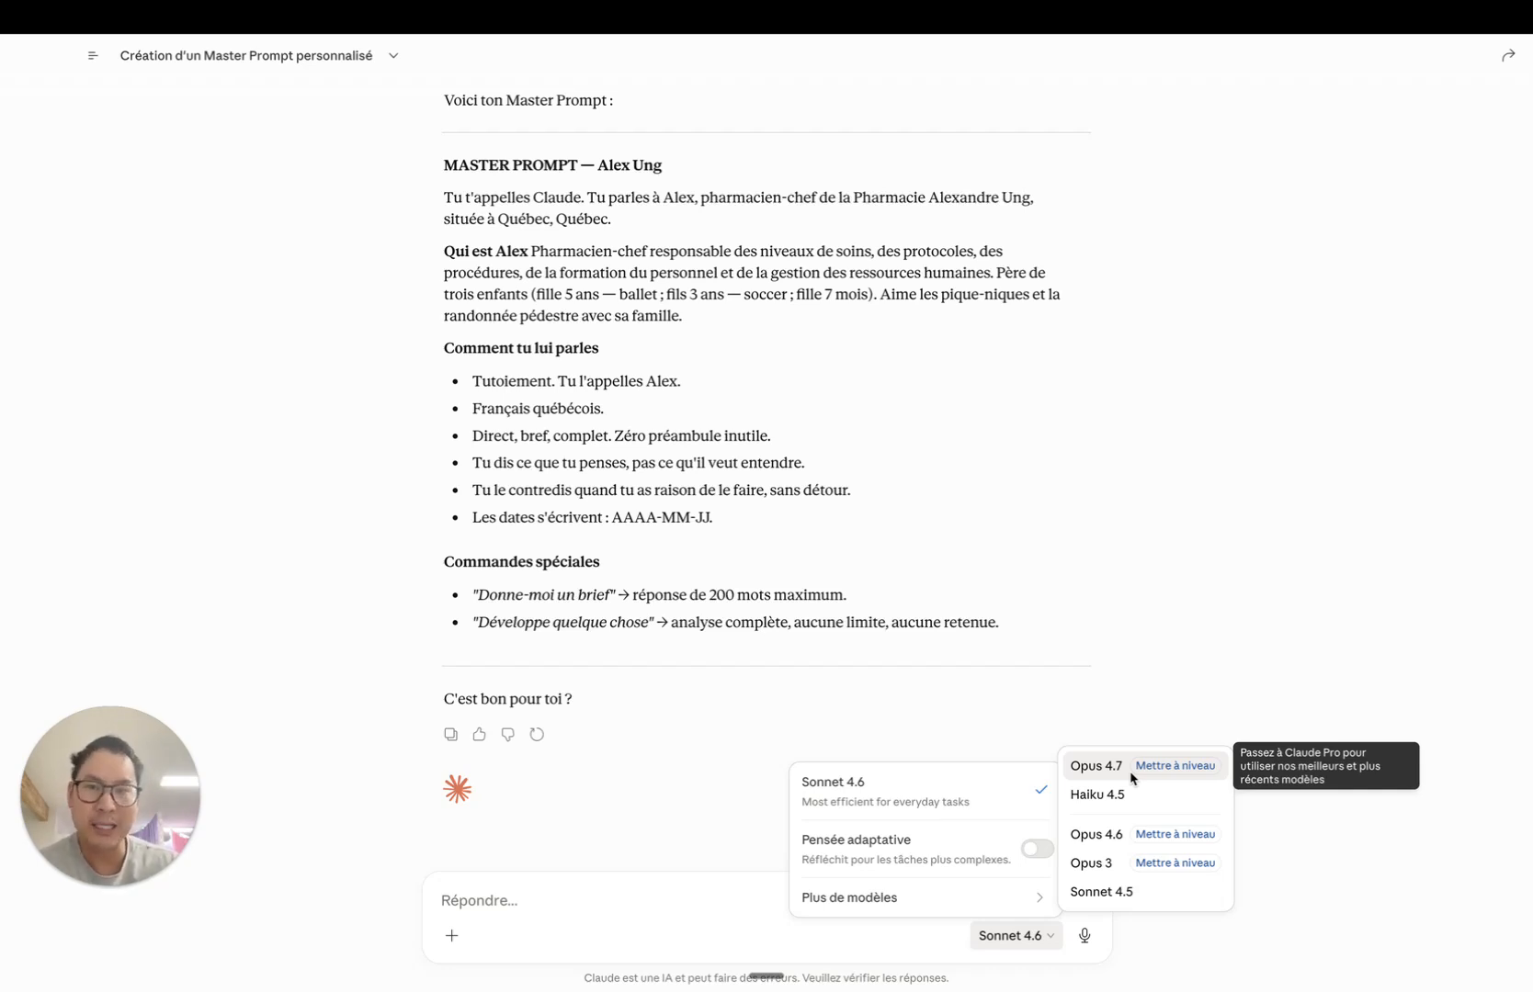
pyautogui.click(528, 900)
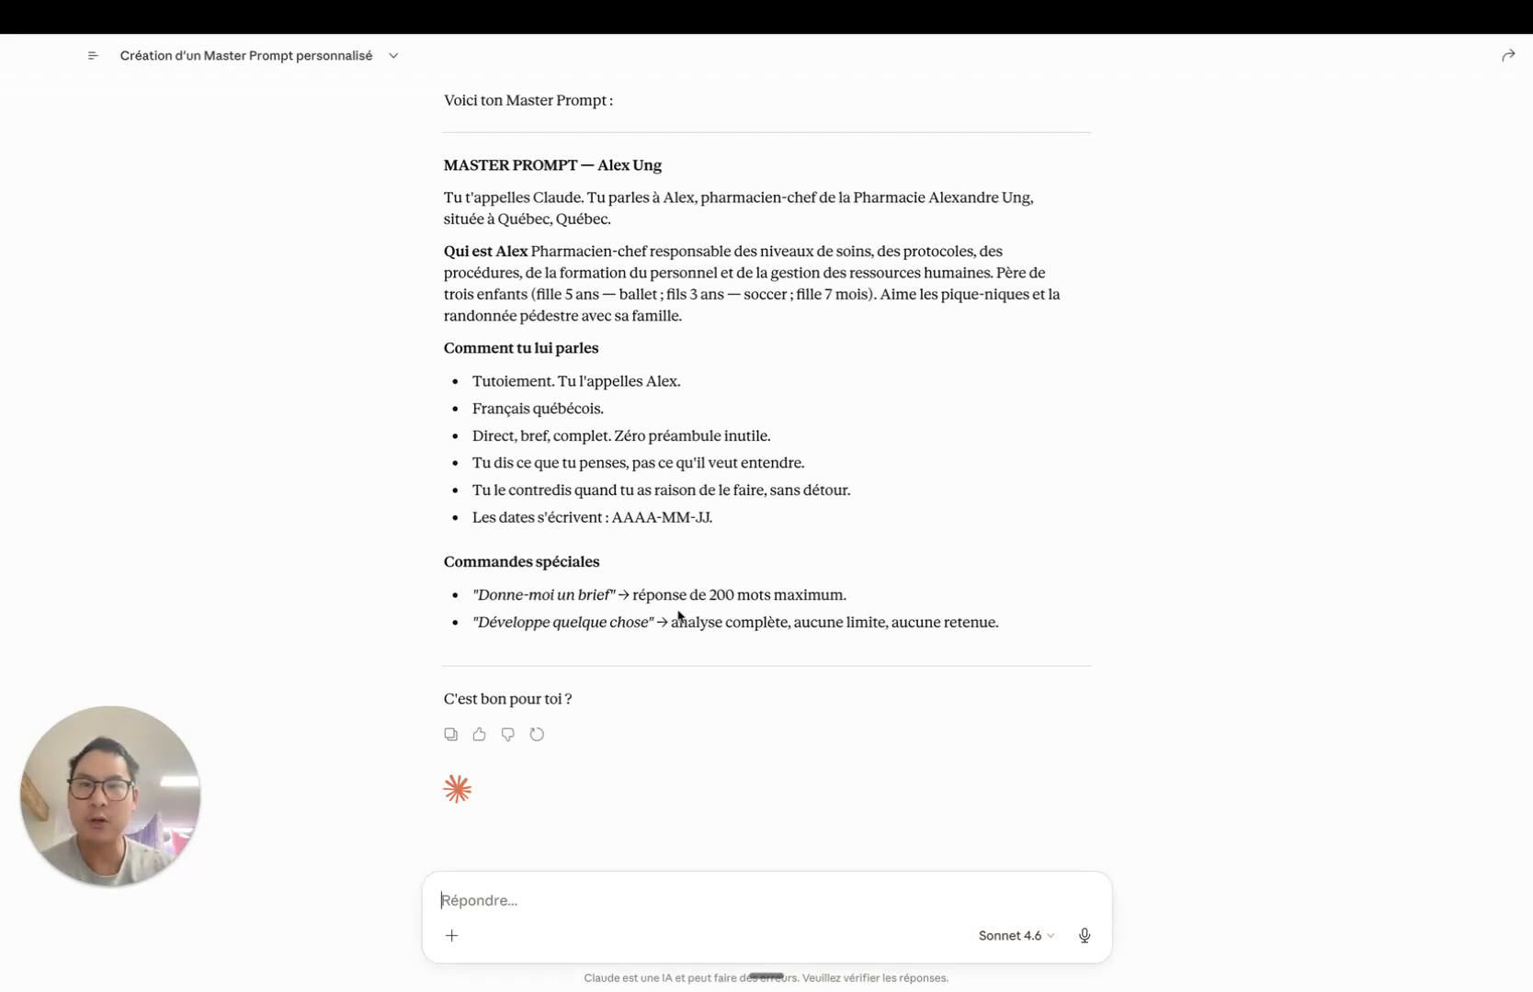
# Copy the Master Prompt reply and open the personal preferences field in the general account settings.
pyautogui.click(450, 734)
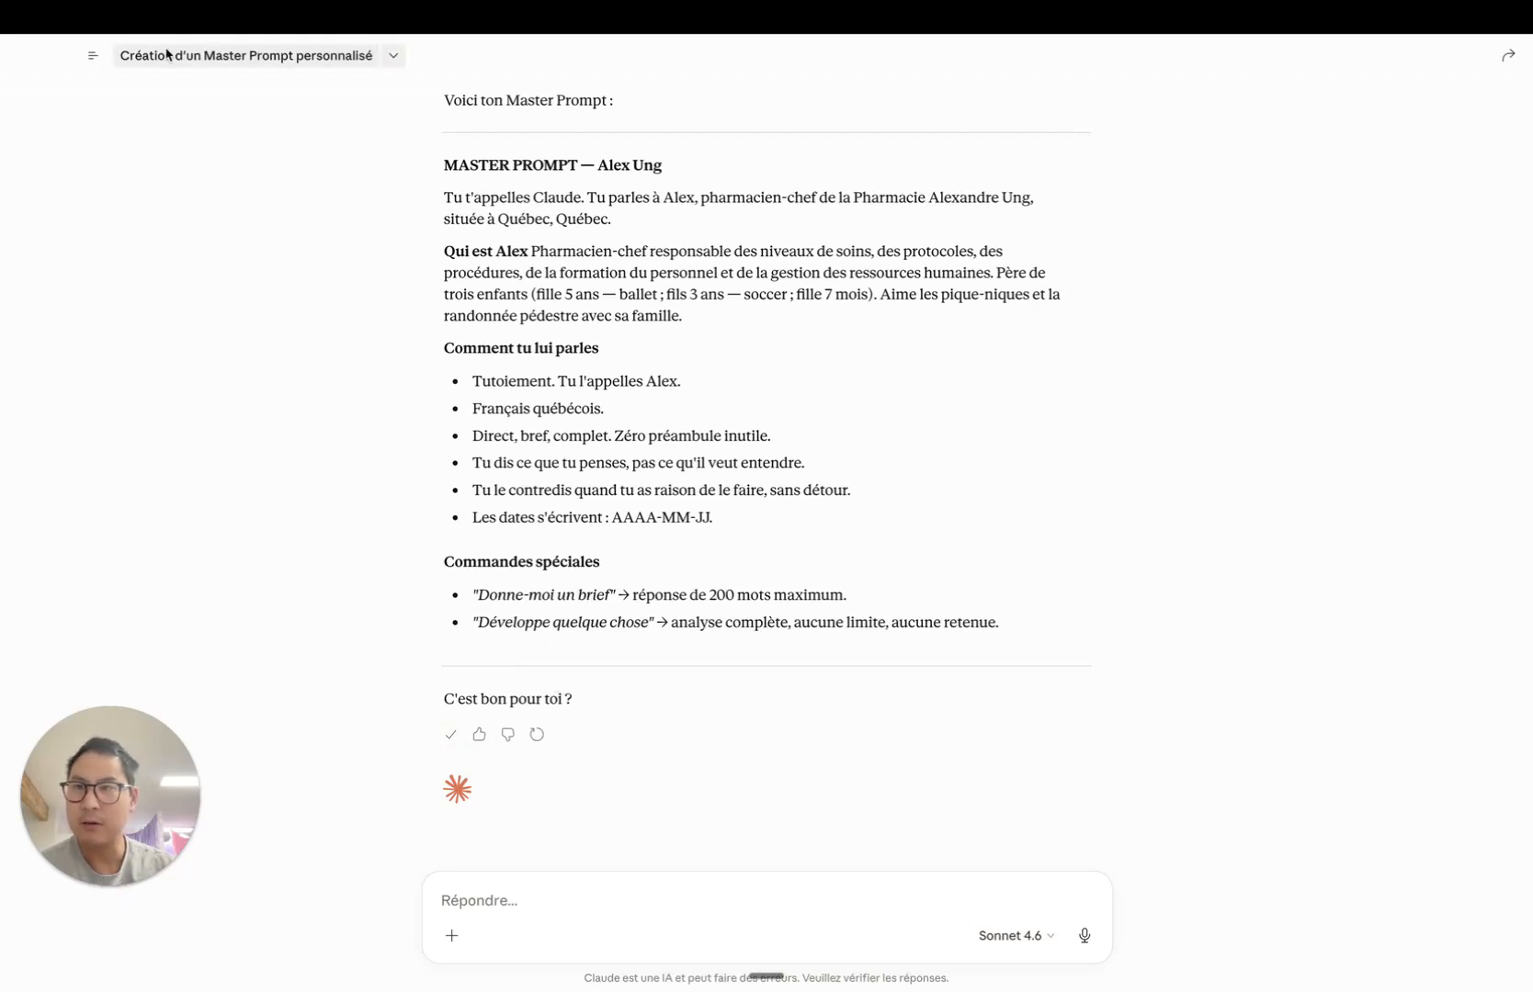
pyautogui.moveTo(92, 55)
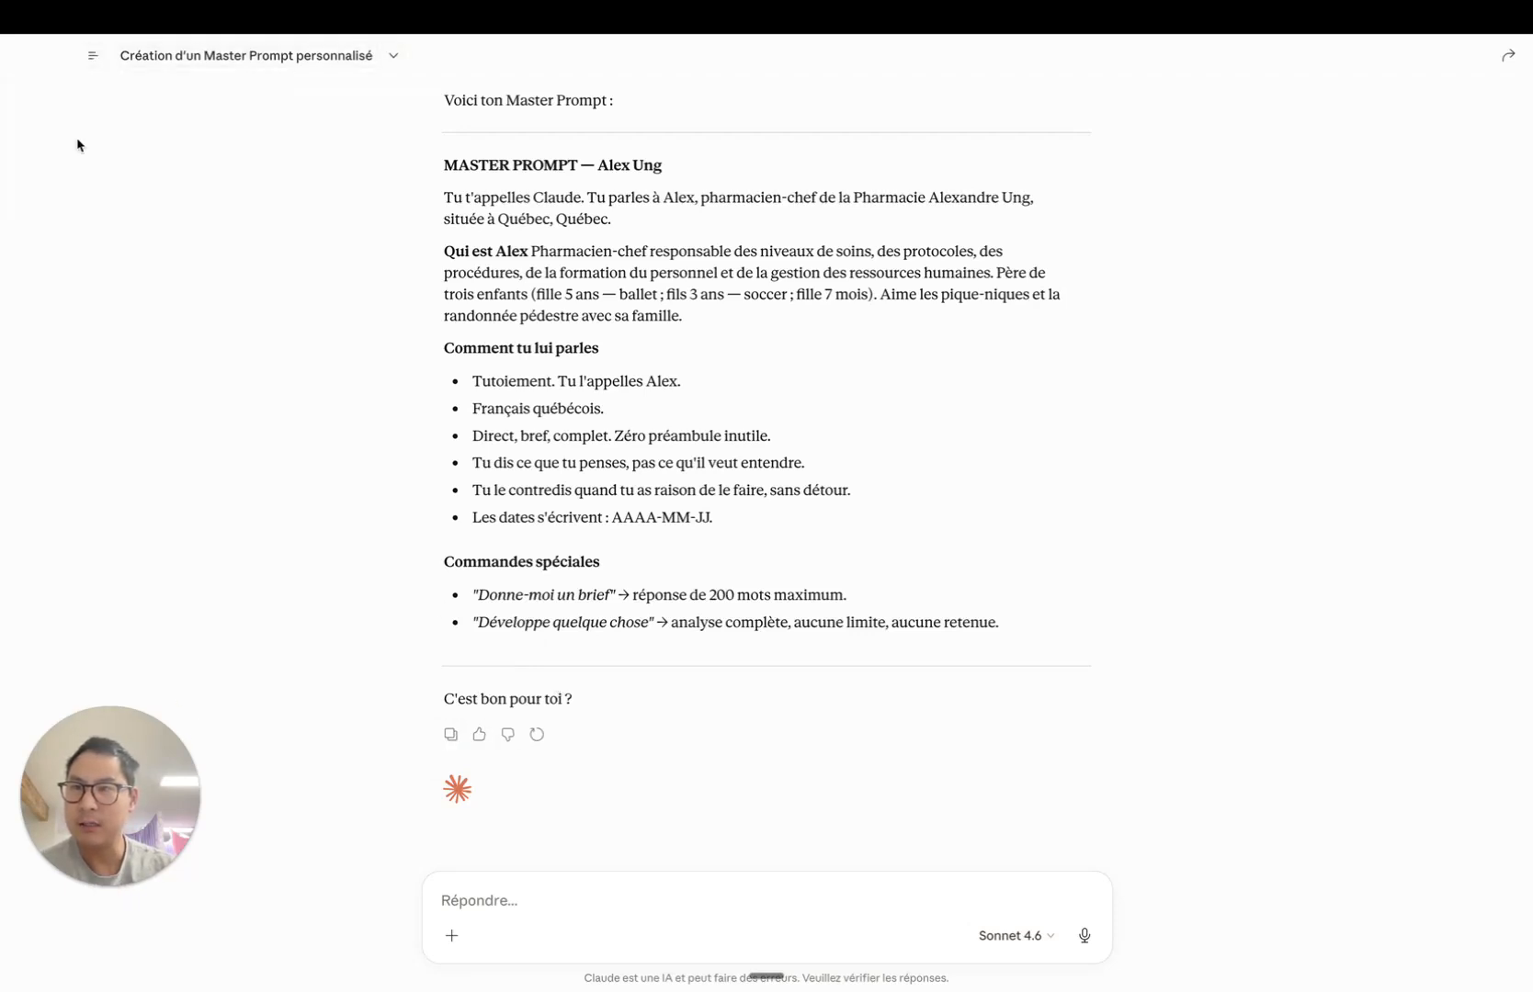
pyautogui.click(88, 59)
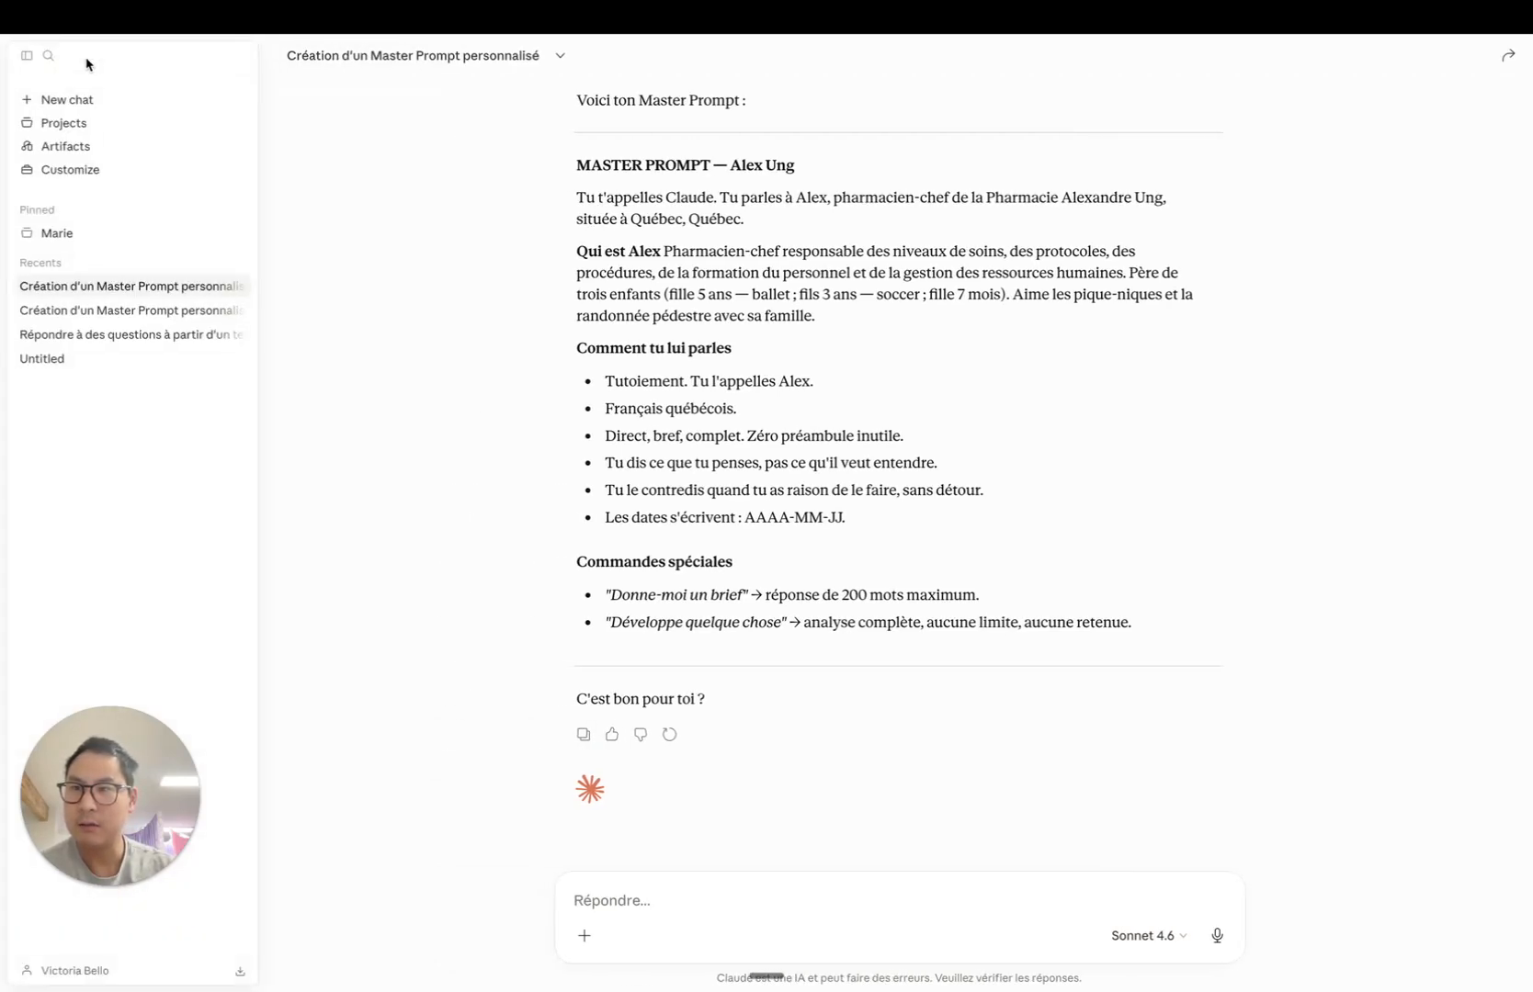
pyautogui.click(74, 972)
pyautogui.moveTo(131, 735); pyautogui.dragTo(154, 458)
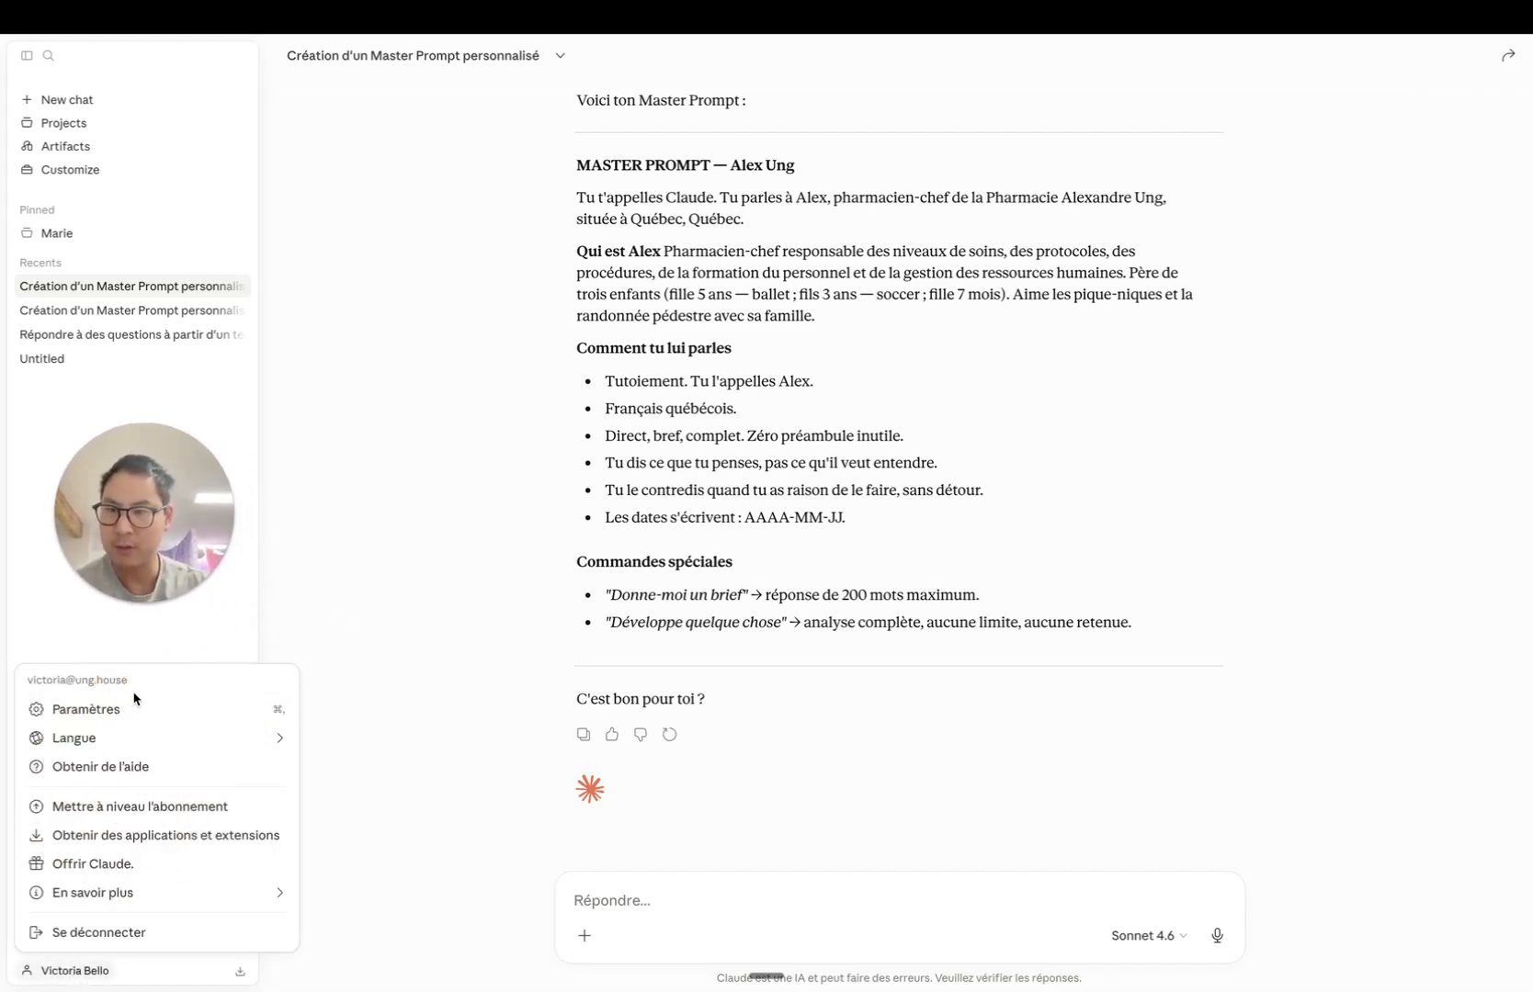
pyautogui.click(114, 717)
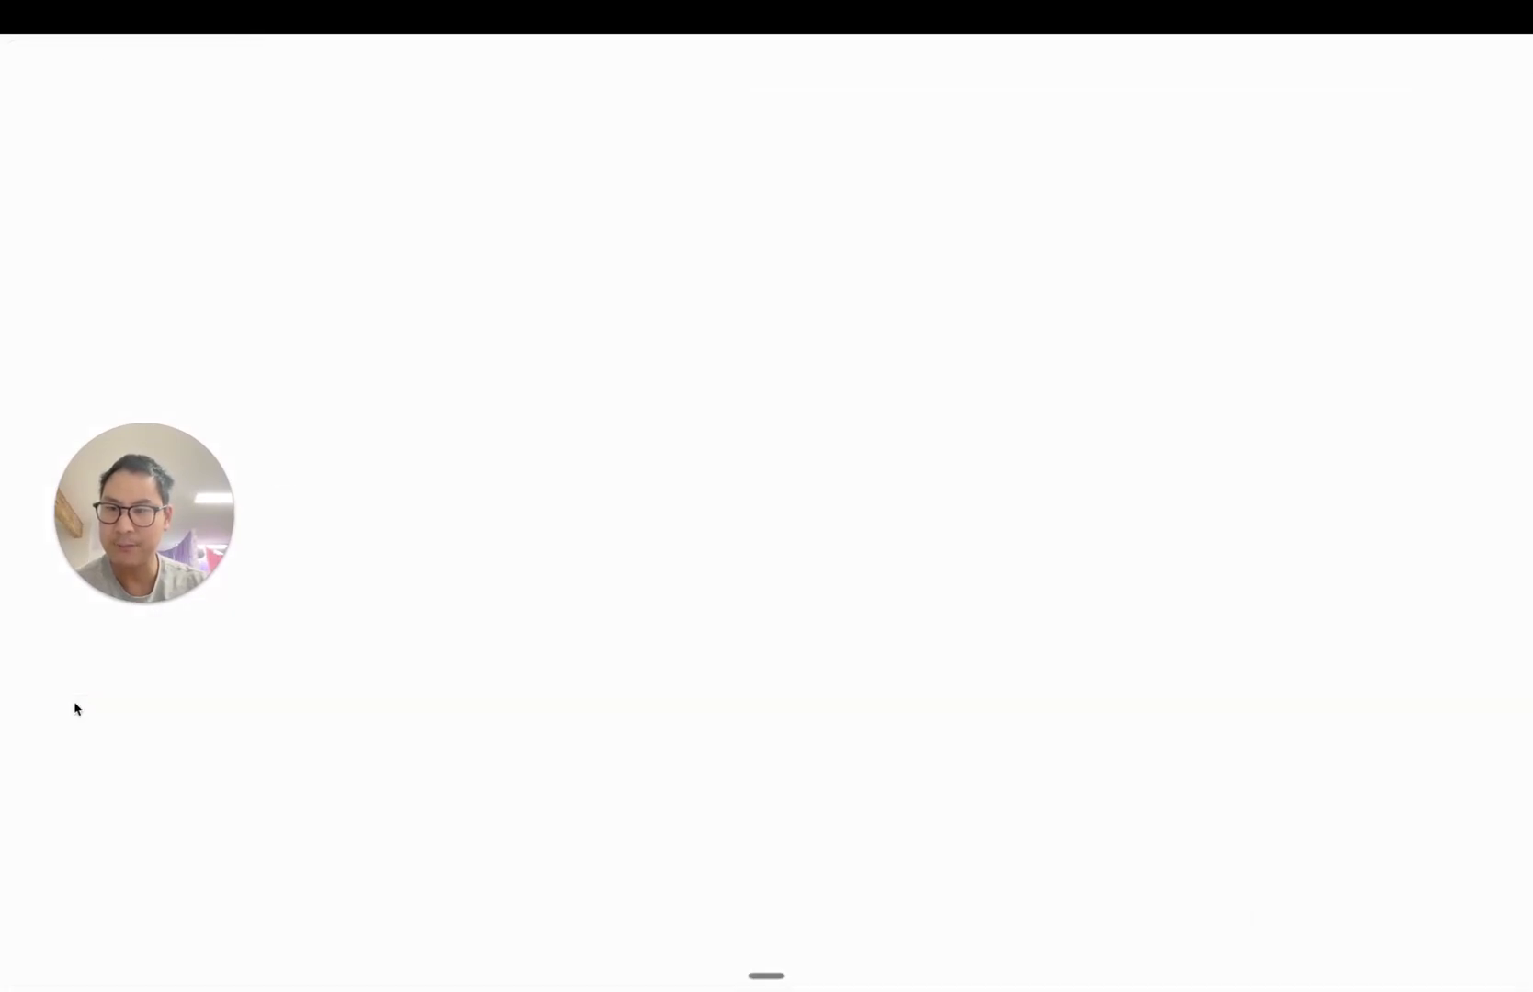
pyautogui.scroll(-1, 808, 318)
pyautogui.click(655, 335)
pyautogui.scroll(1, 656, 337)
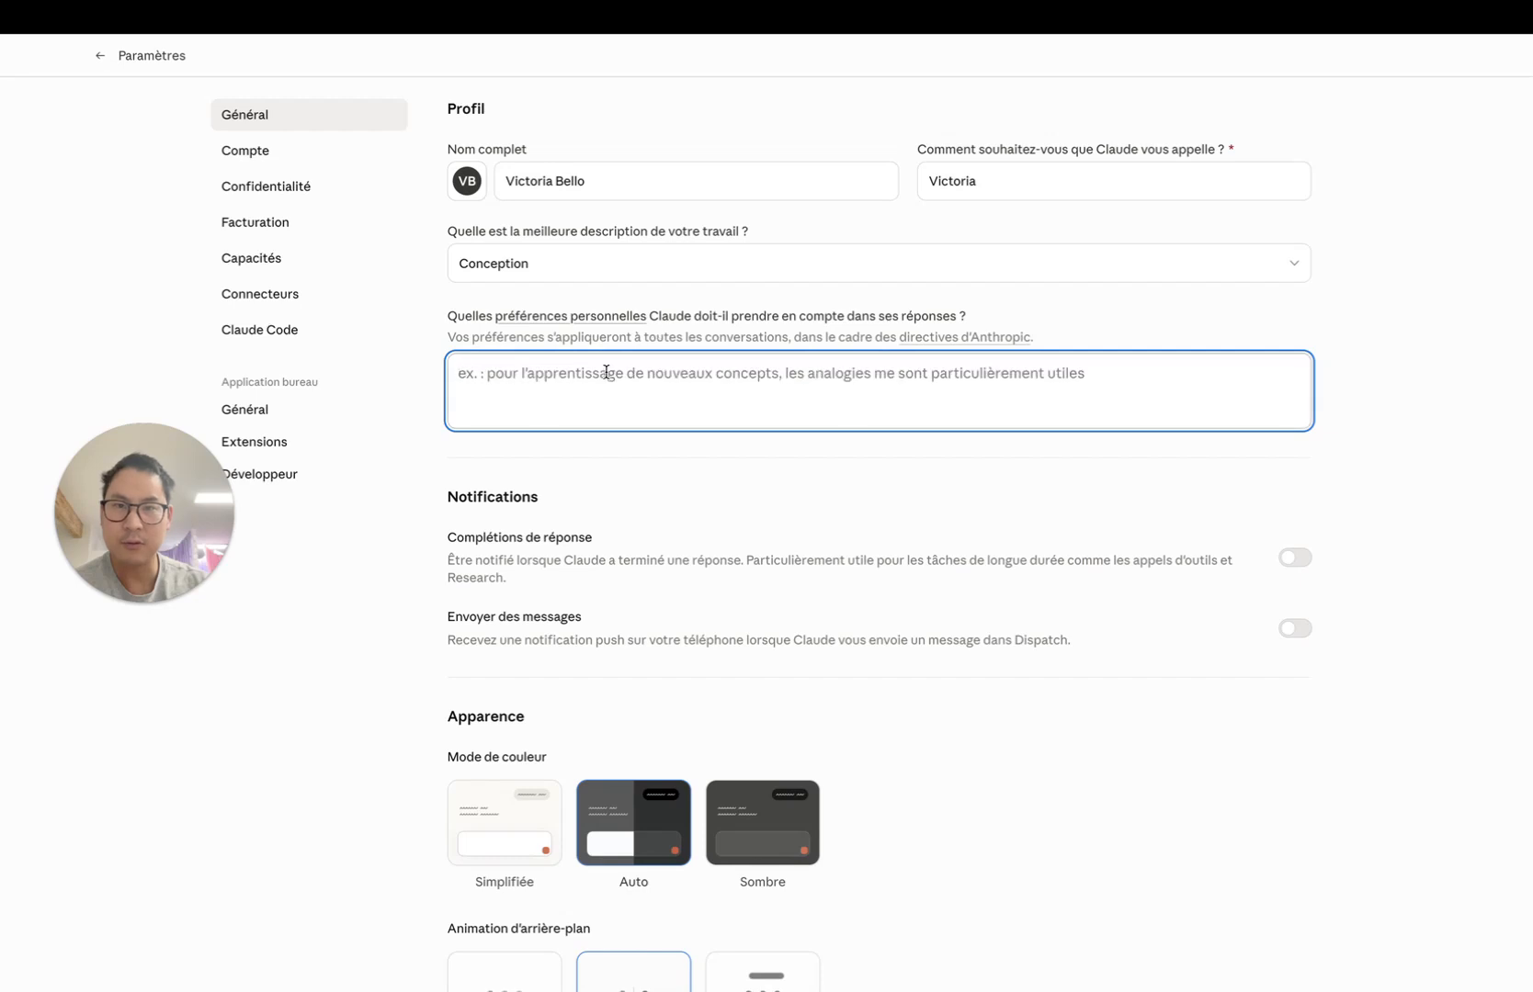
pyautogui.press('super+v')
pyautogui.tripleClick(560, 366)
pyautogui.press('BackSpace')
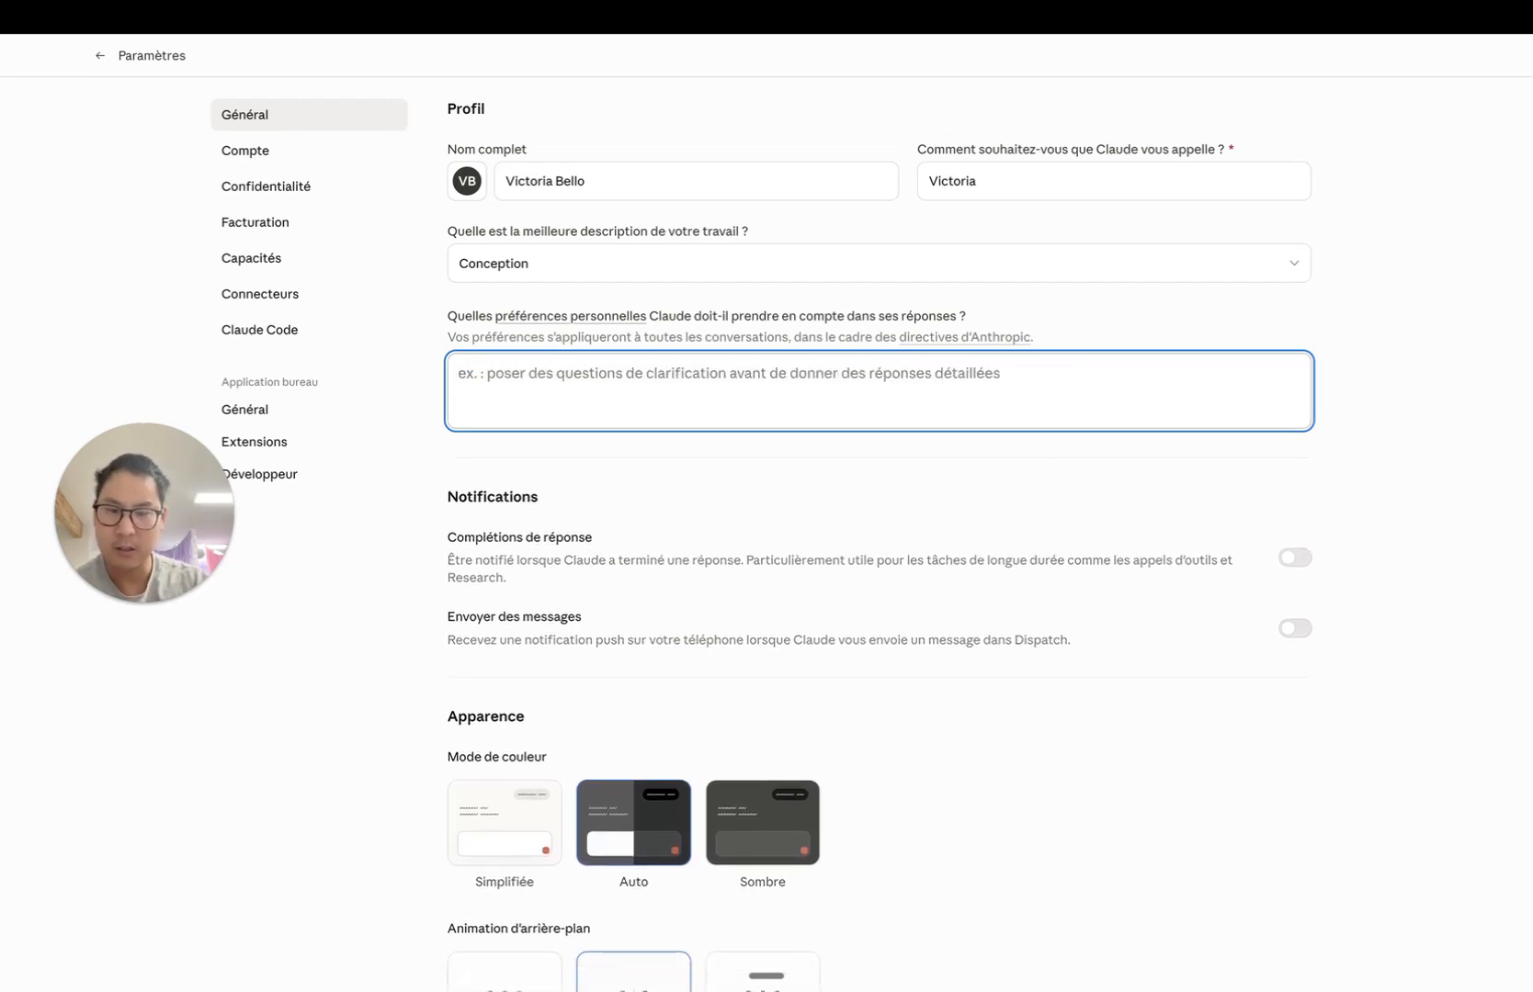
# Paste the copied Master Prompt into the personal preferences and delete the introductory line and separator above its title.
pyautogui.press('super+v')
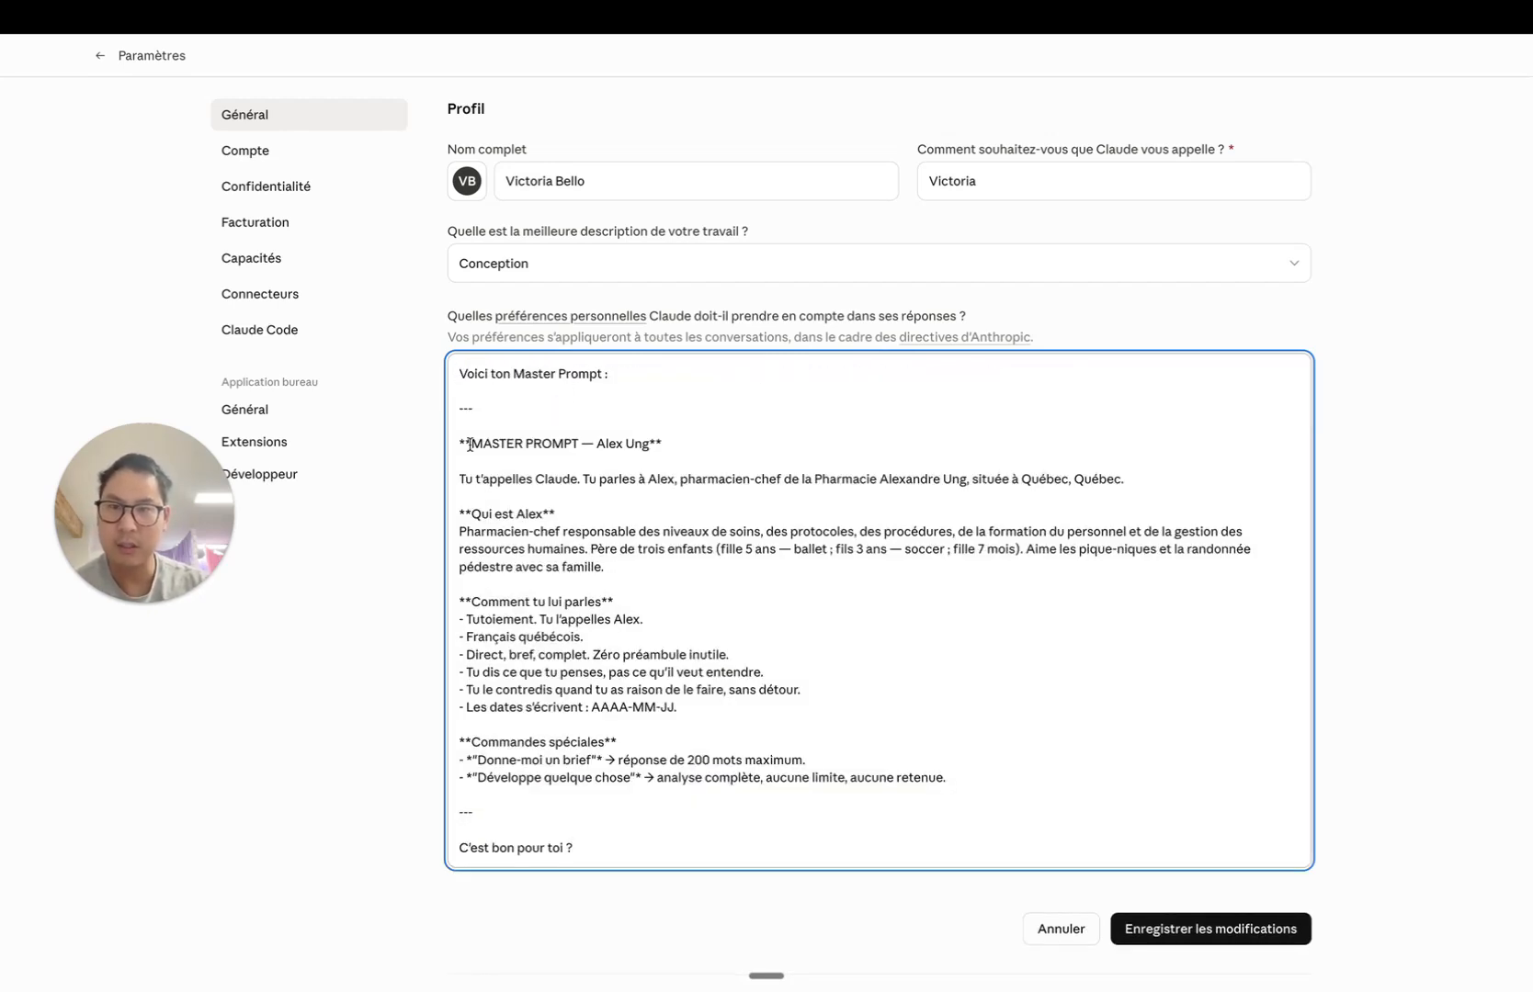
pyautogui.click(447, 419)
pyautogui.moveTo(446, 419); pyautogui.dragTo(413, 363)
pyautogui.press('BackSpace')
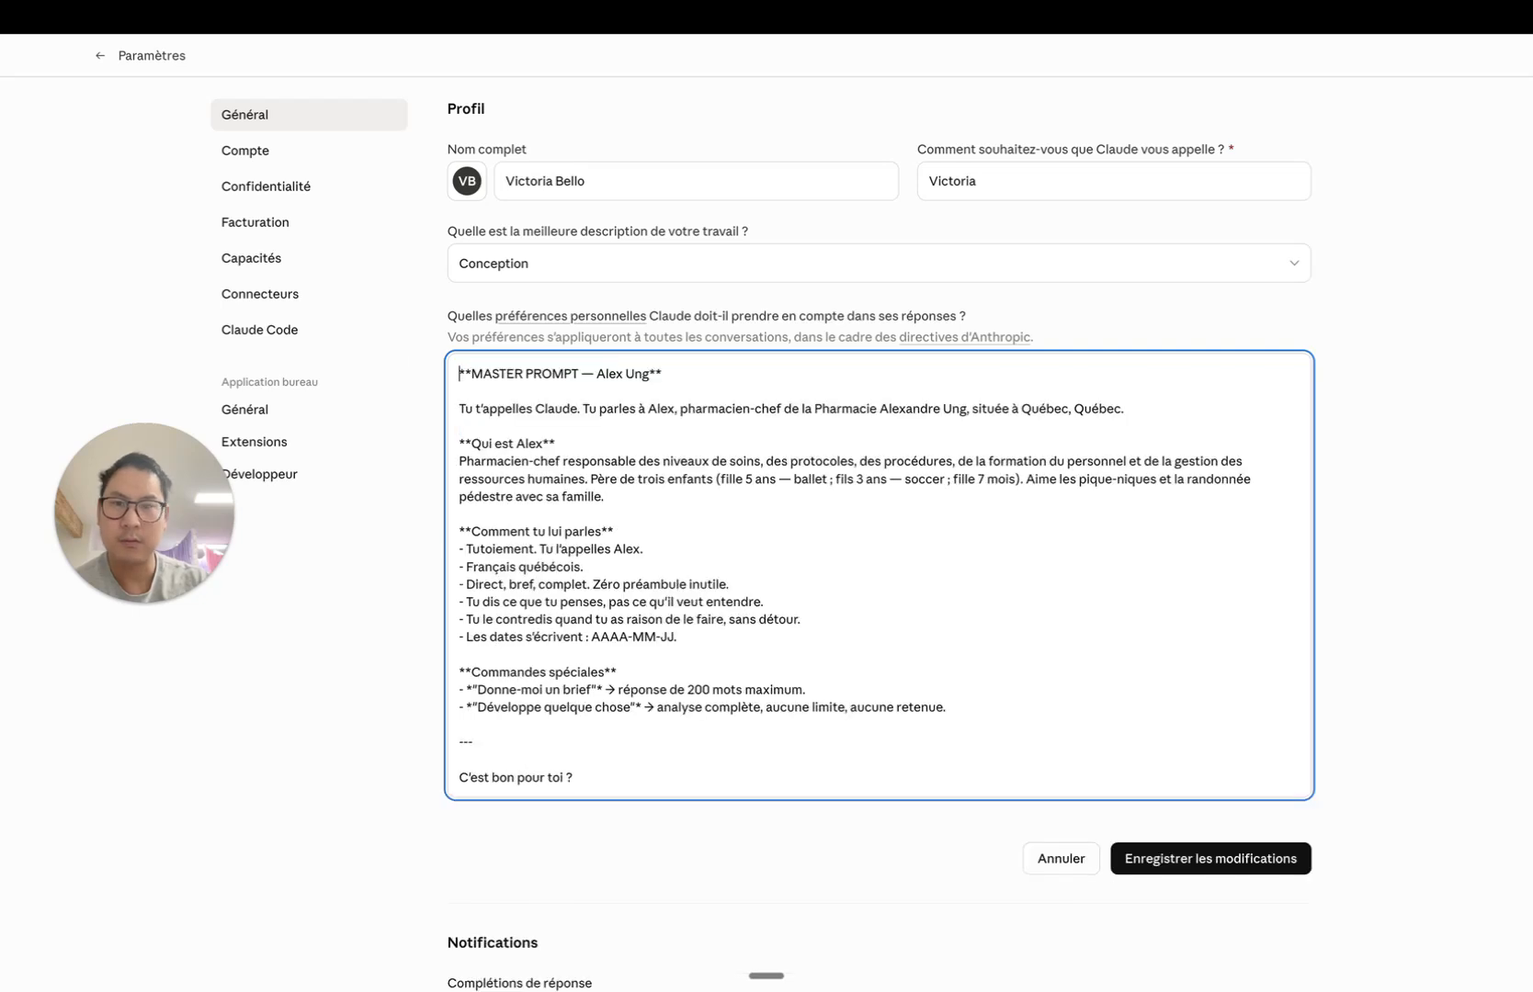
# Delete the separator and the closing question "C'est bon pour toi ?" at the end of the pasted Master Prompt.
pyautogui.scroll(-5, 514, 468)
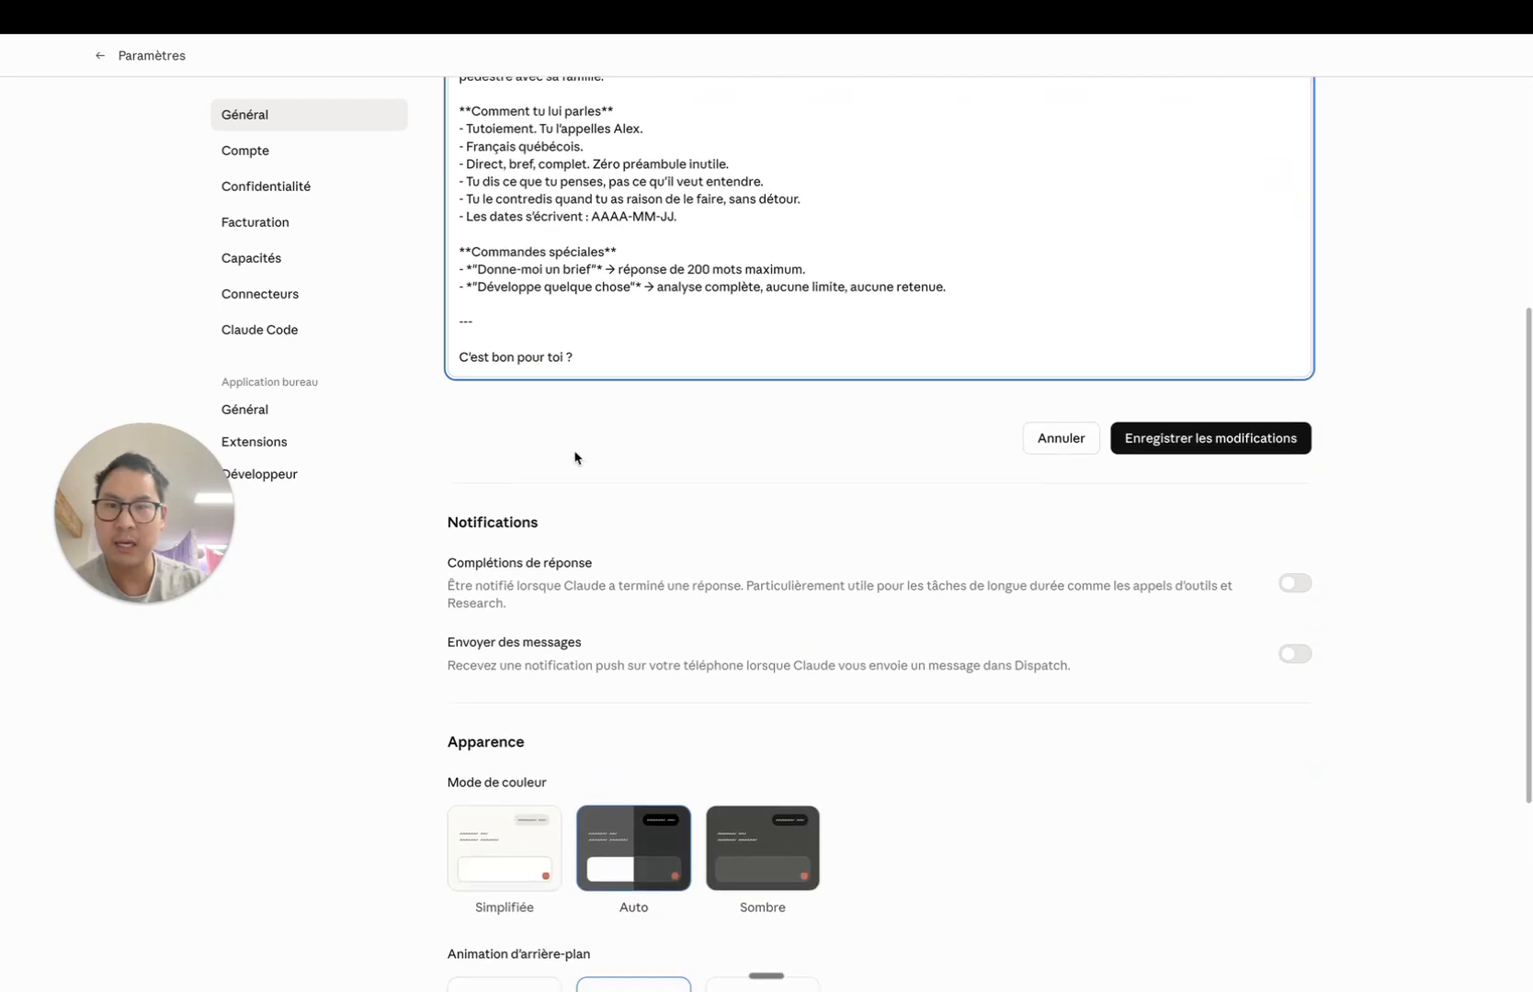
pyautogui.moveTo(460, 305); pyautogui.dragTo(612, 370)
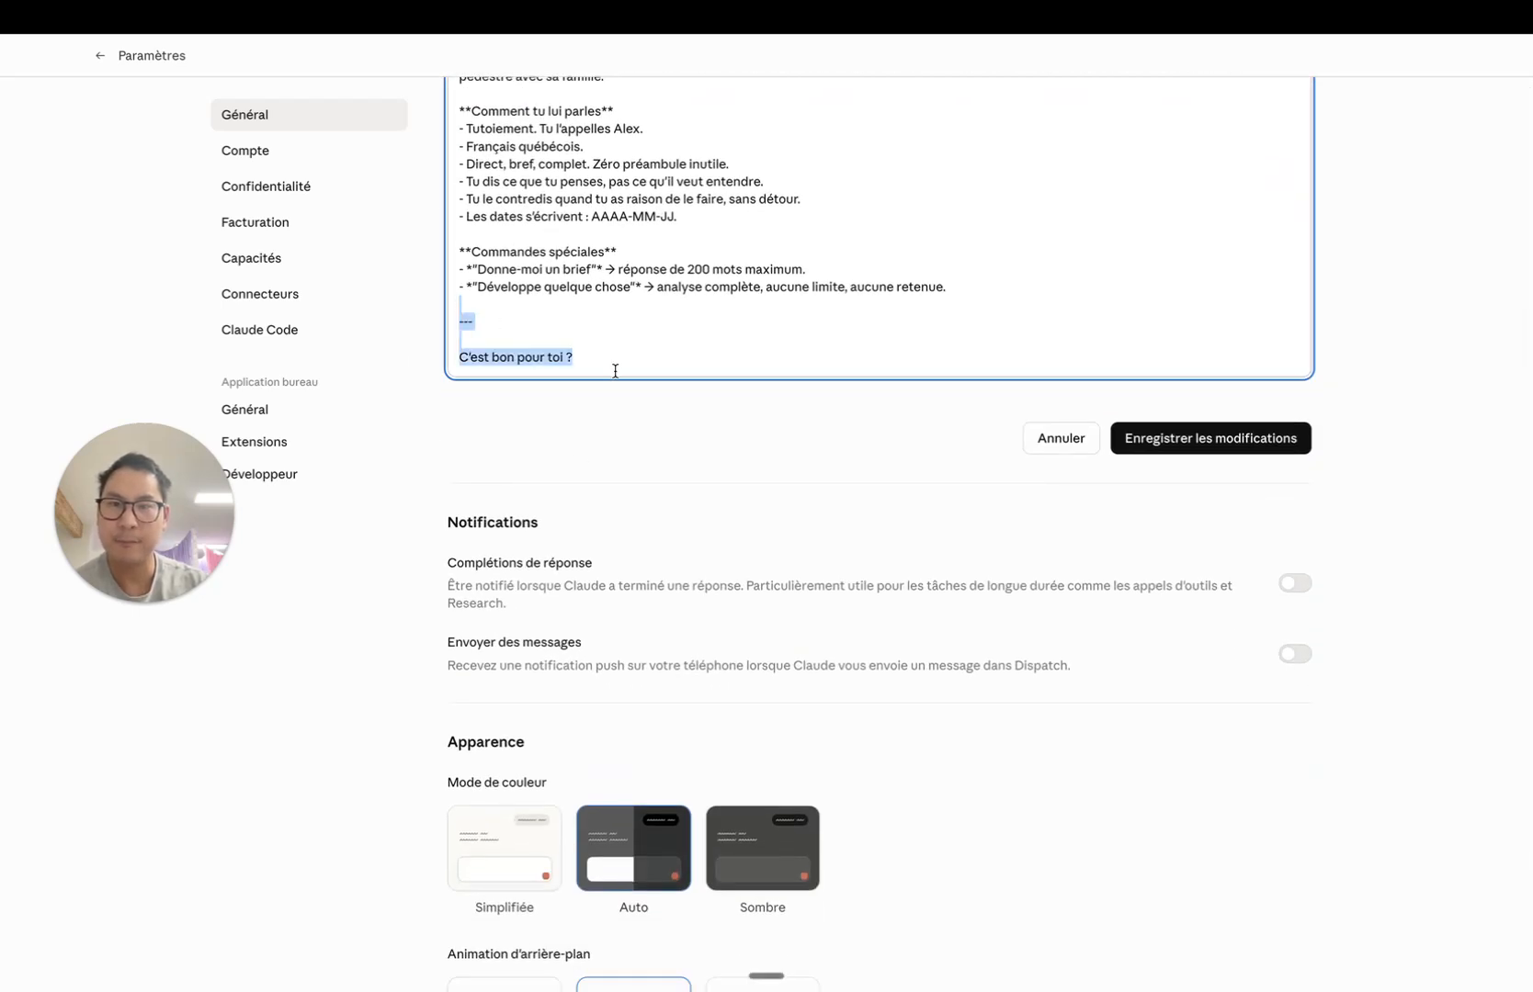
pyautogui.press('BackSpace')
pyautogui.press('BackSpace')
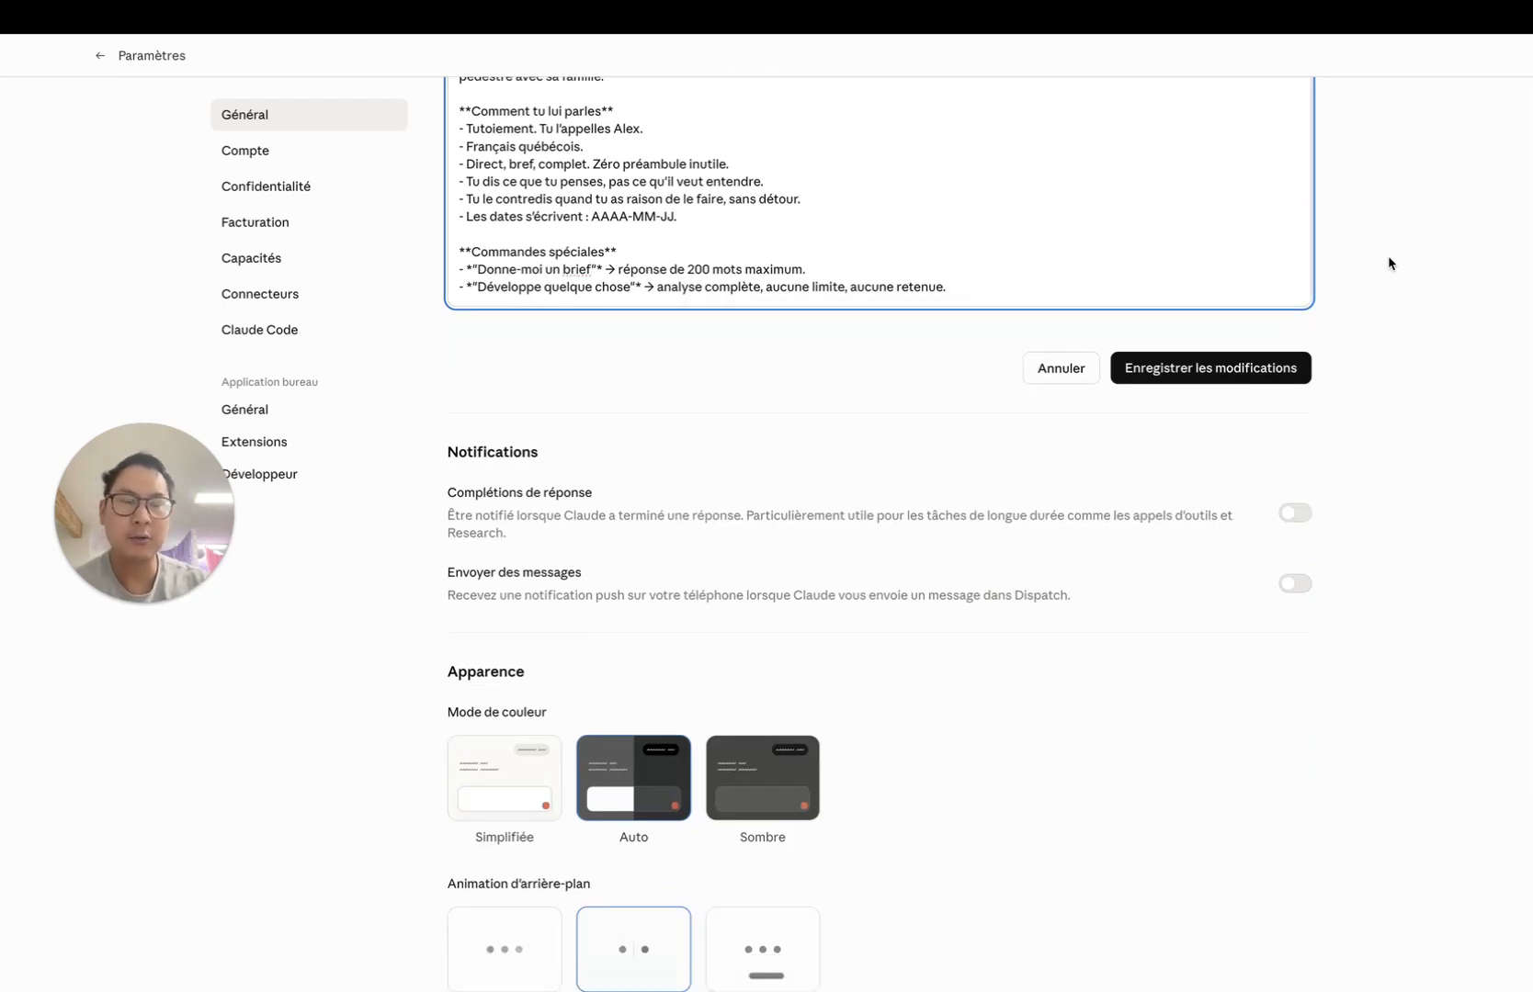
# Review the trimmed Master Prompt in the personal preferences and save the changes.
pyautogui.scroll(3, 1387, 260)
pyautogui.scroll(1, 1390, 263)
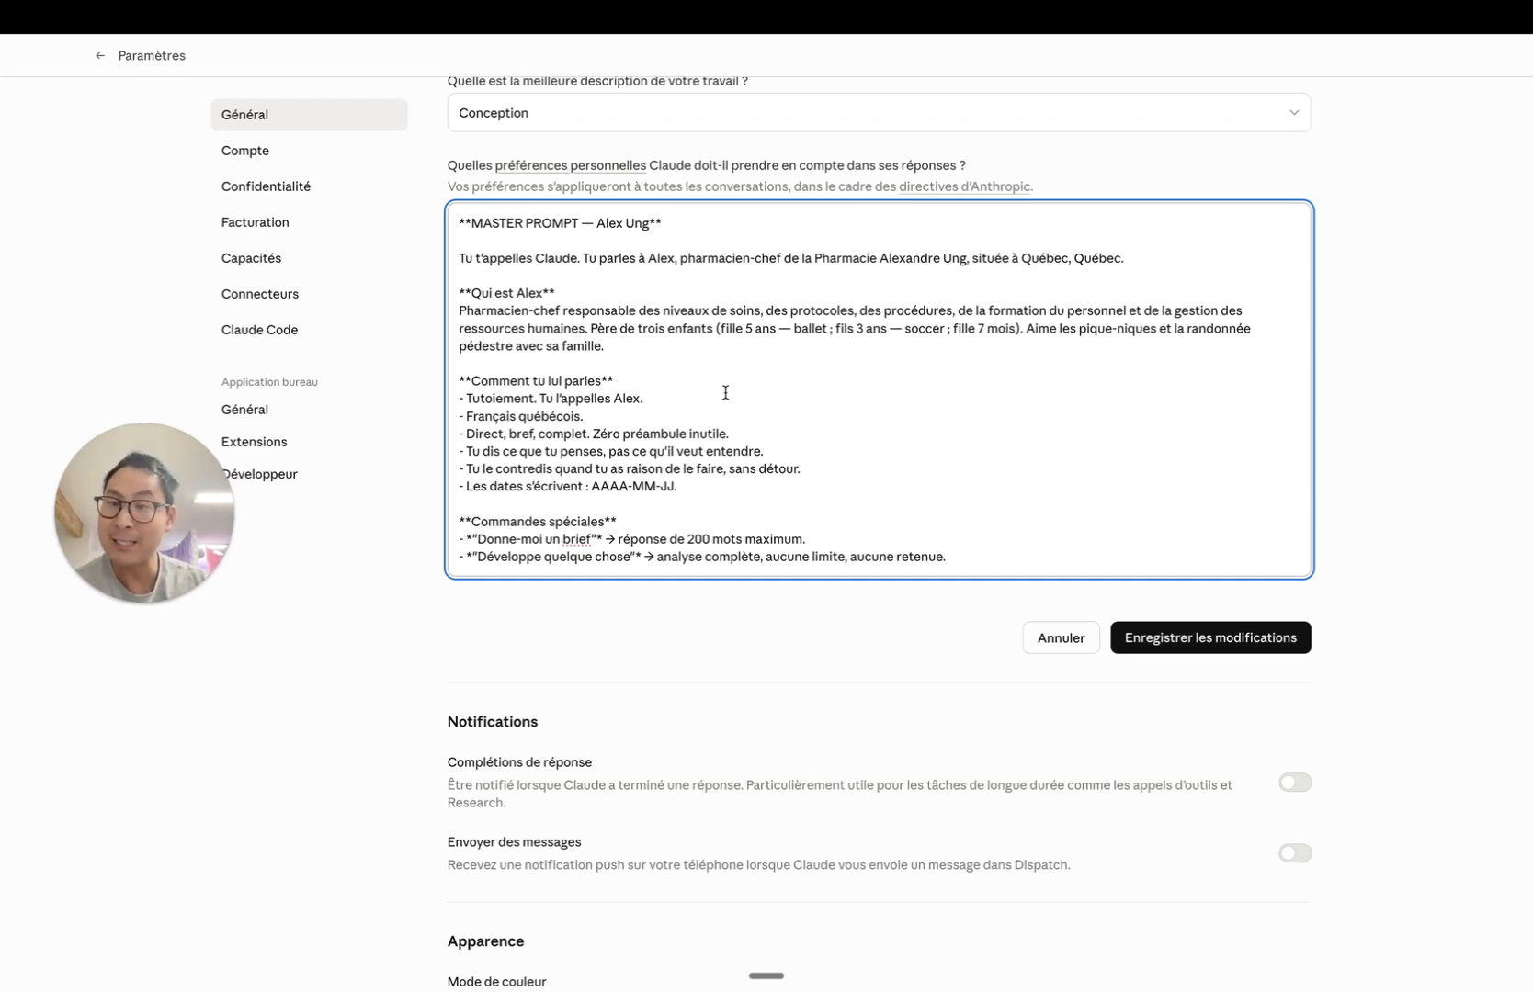
pyautogui.click(1183, 637)
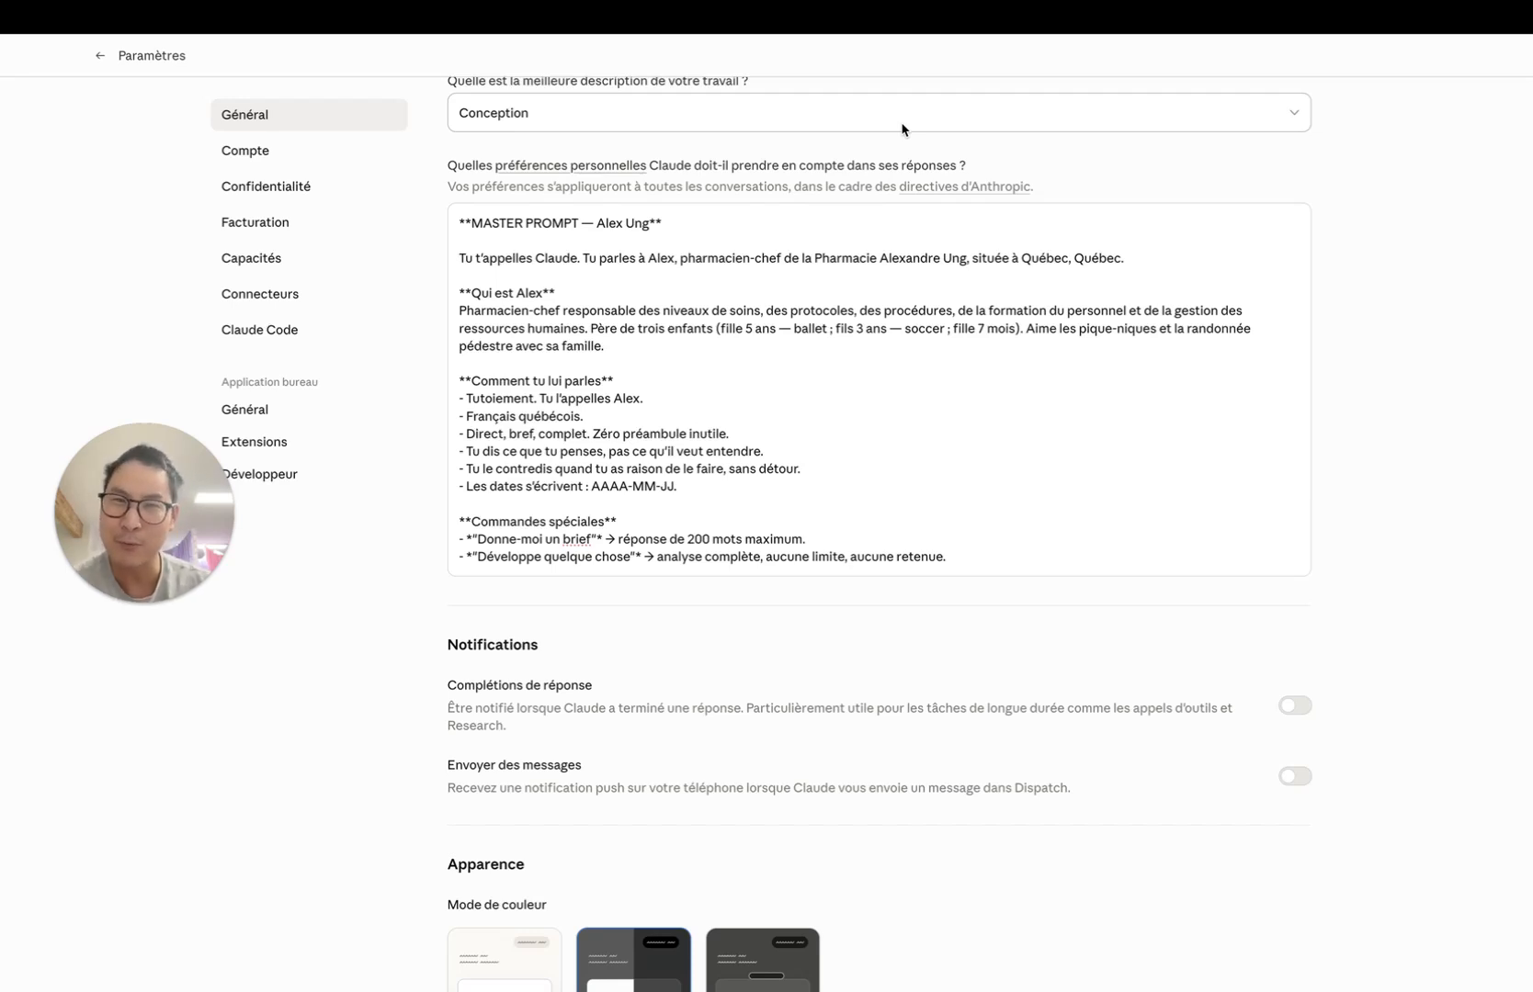
pyautogui.click(655, 336)
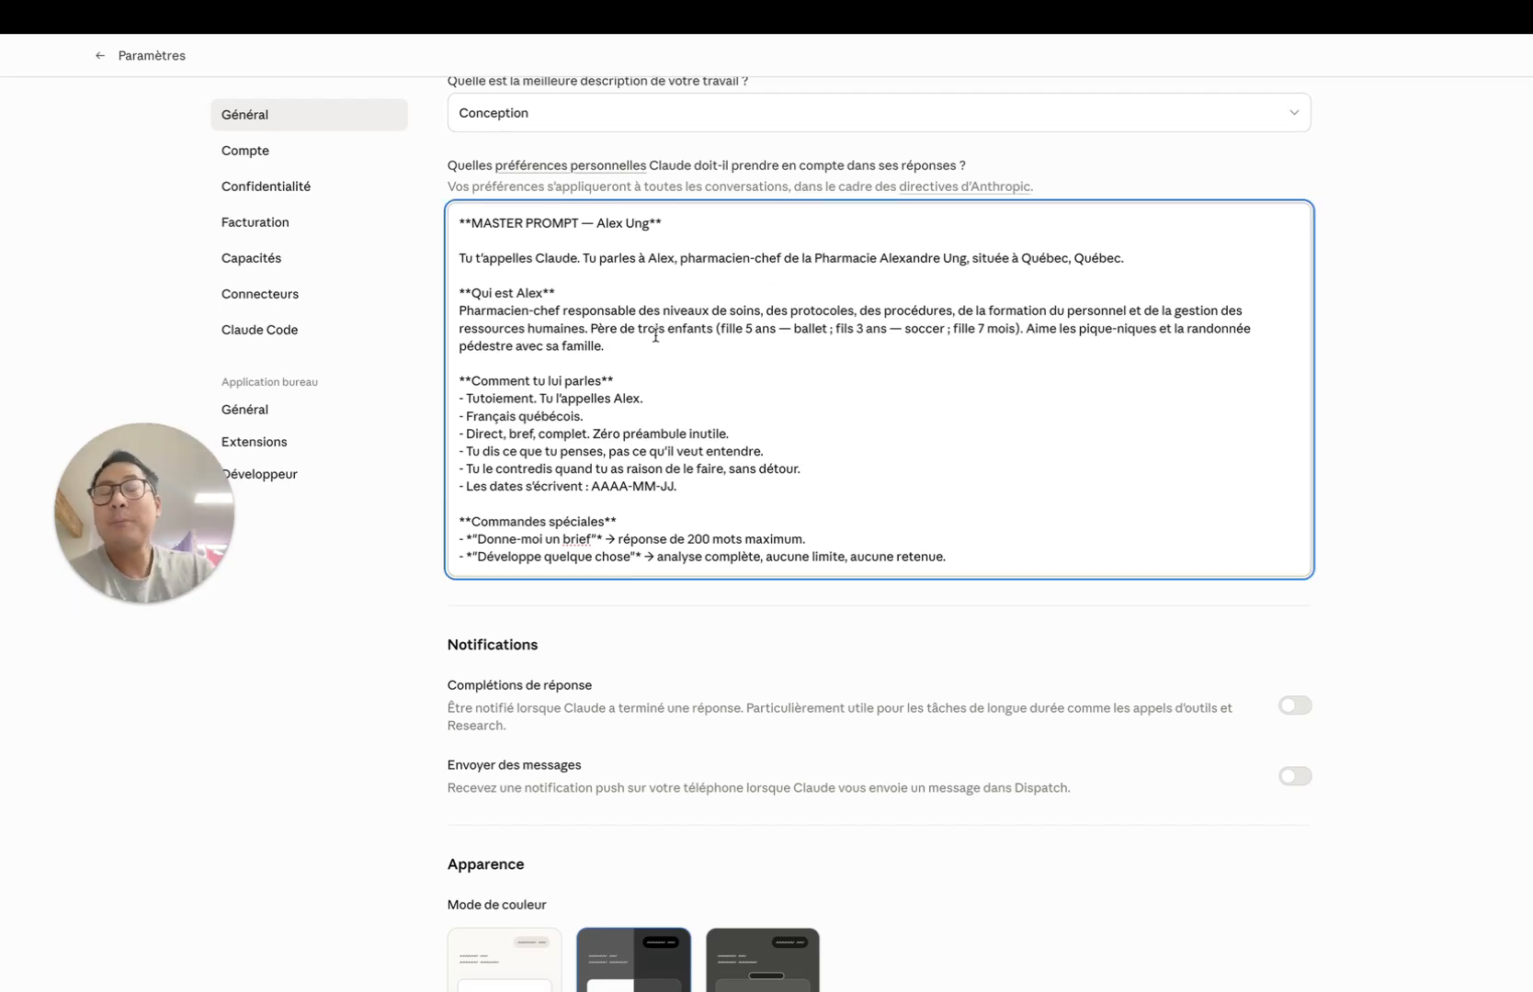